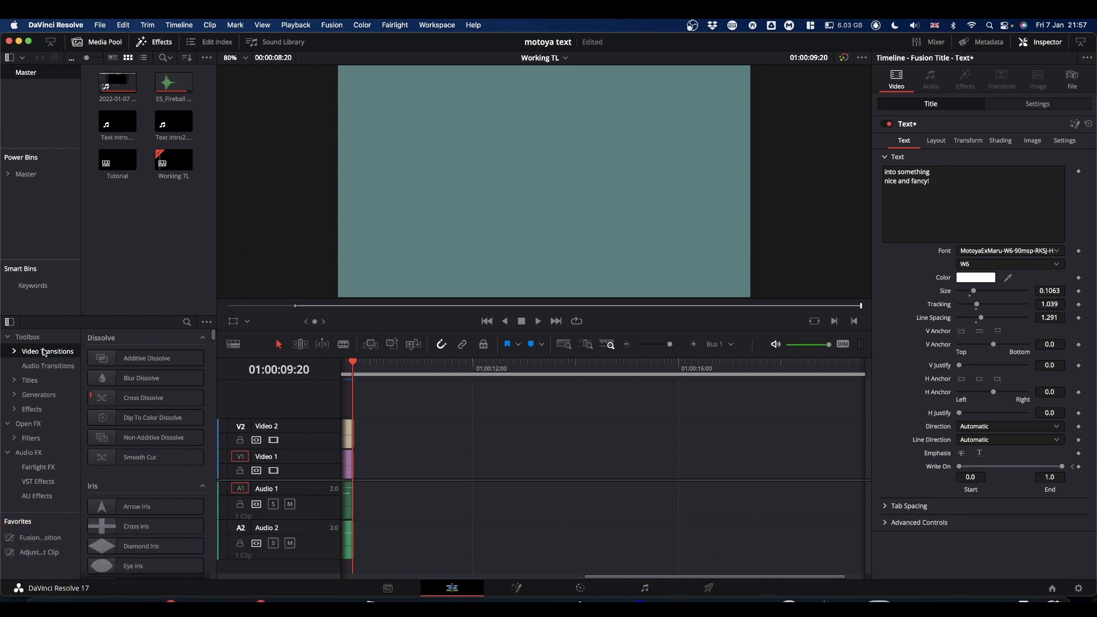
Place a Text+ title from Effects > Titles onto the Video 1 track
left_click(150, 42)
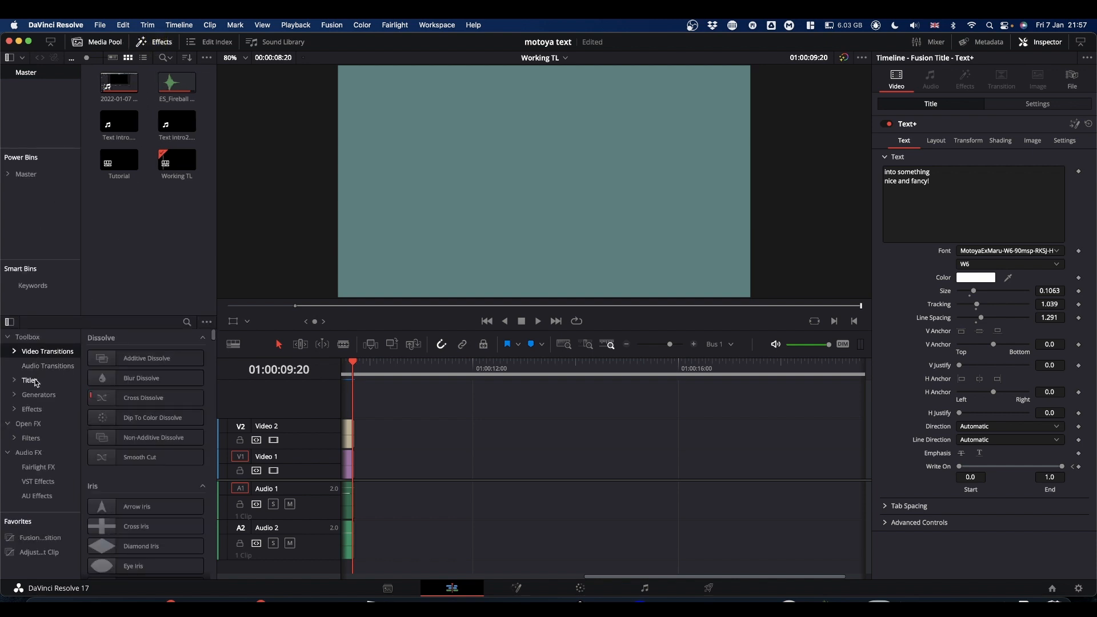
left_click(30, 379)
left_click(130, 456)
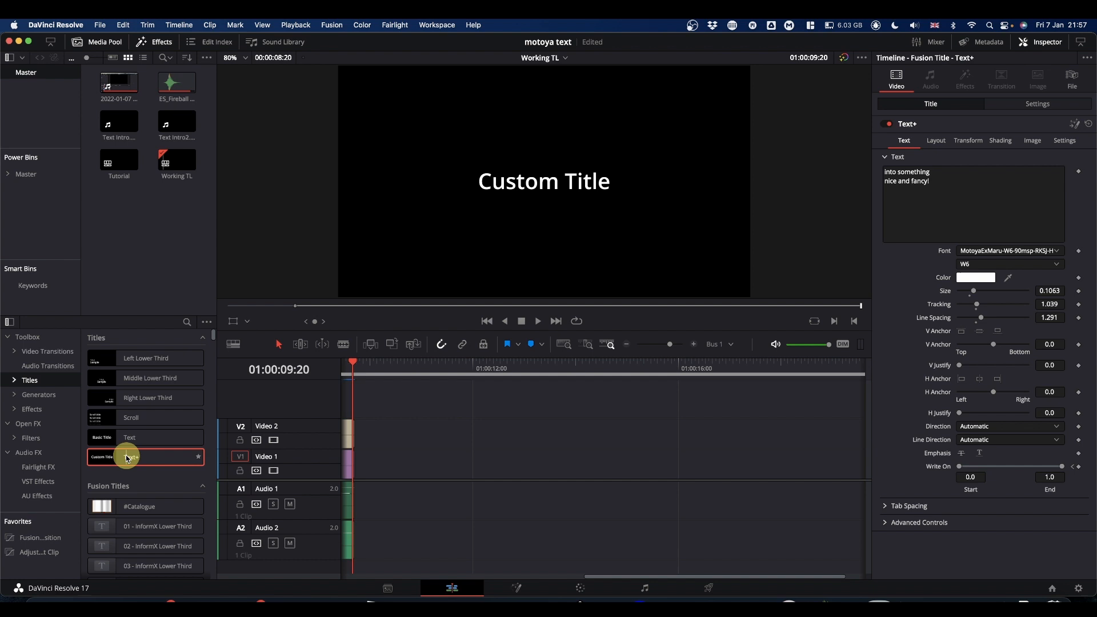
left_click_drag(127, 459, 430, 466)
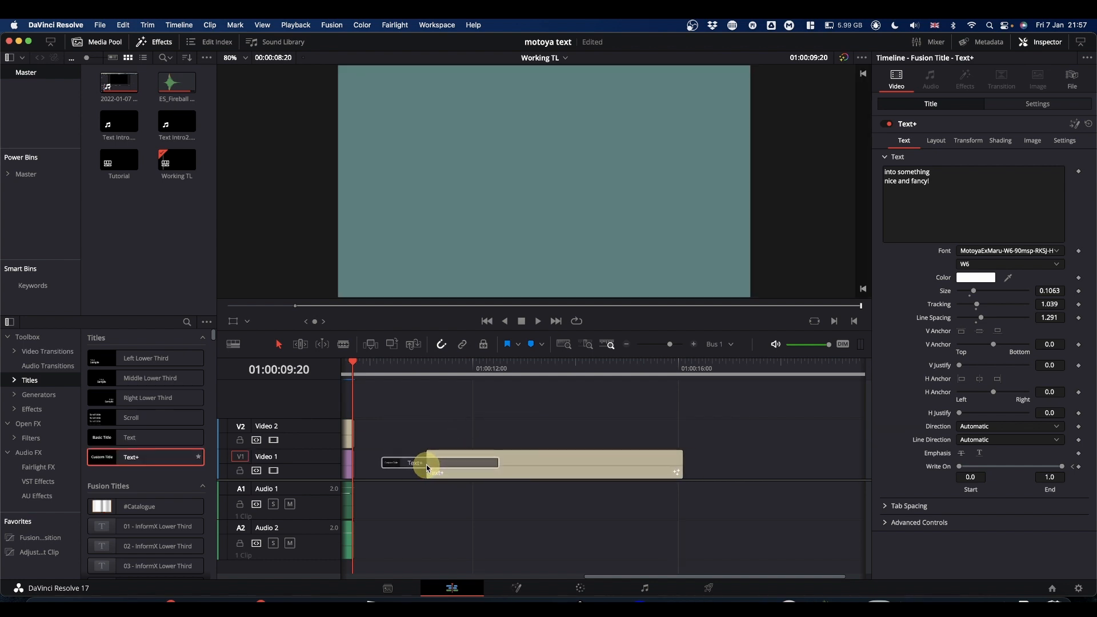
Select the new Text+ clip under the playhead and take it into the Fusion page
left_click(463, 368)
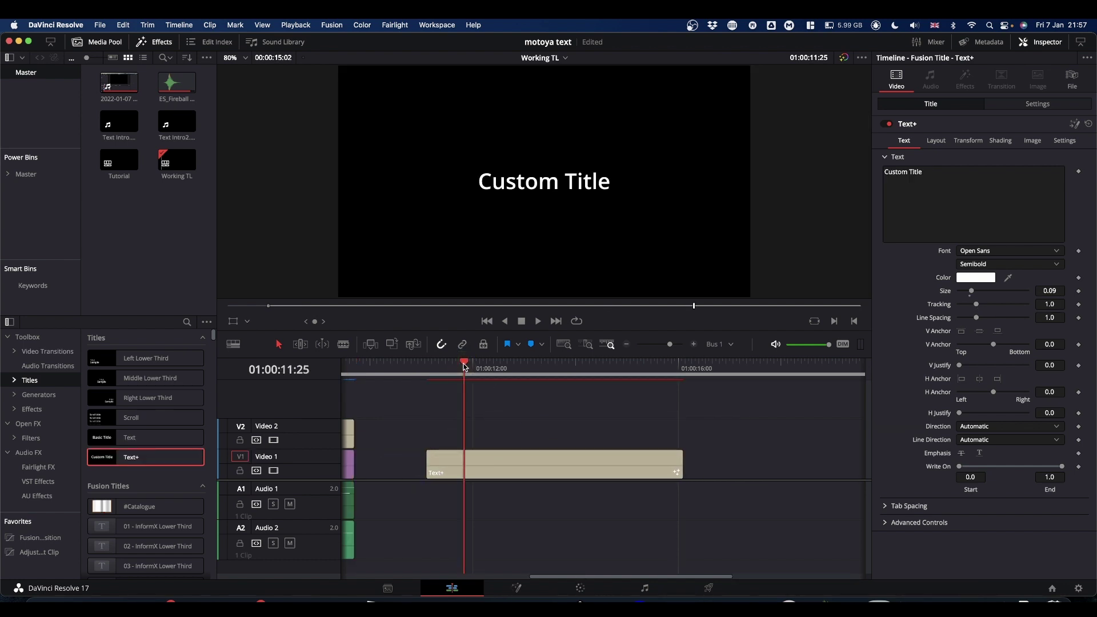
left_click(487, 471)
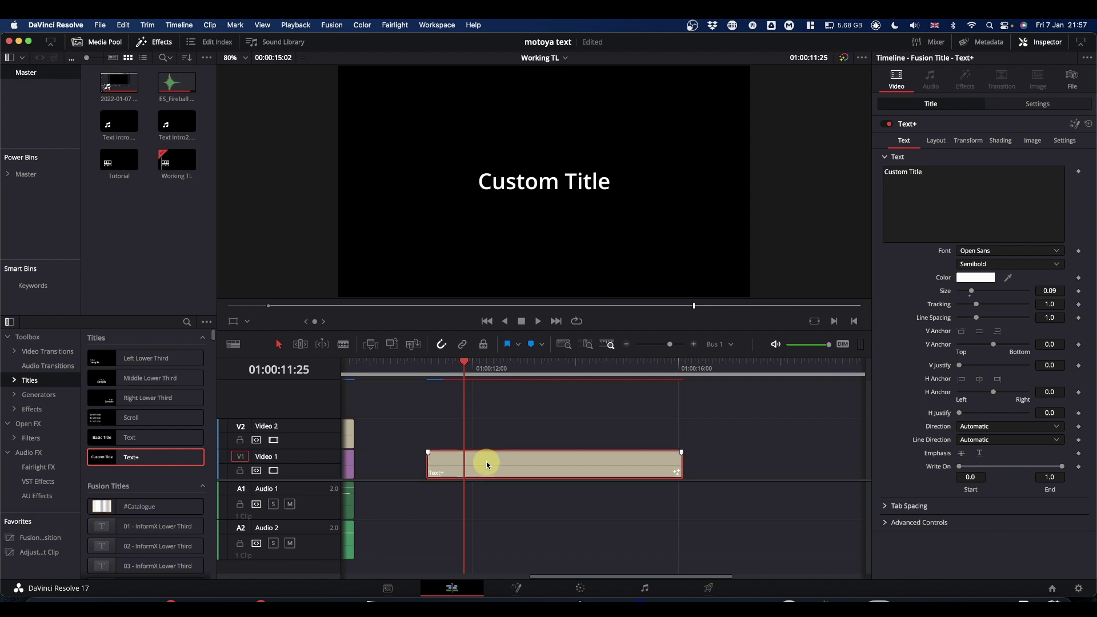
left_click(518, 589)
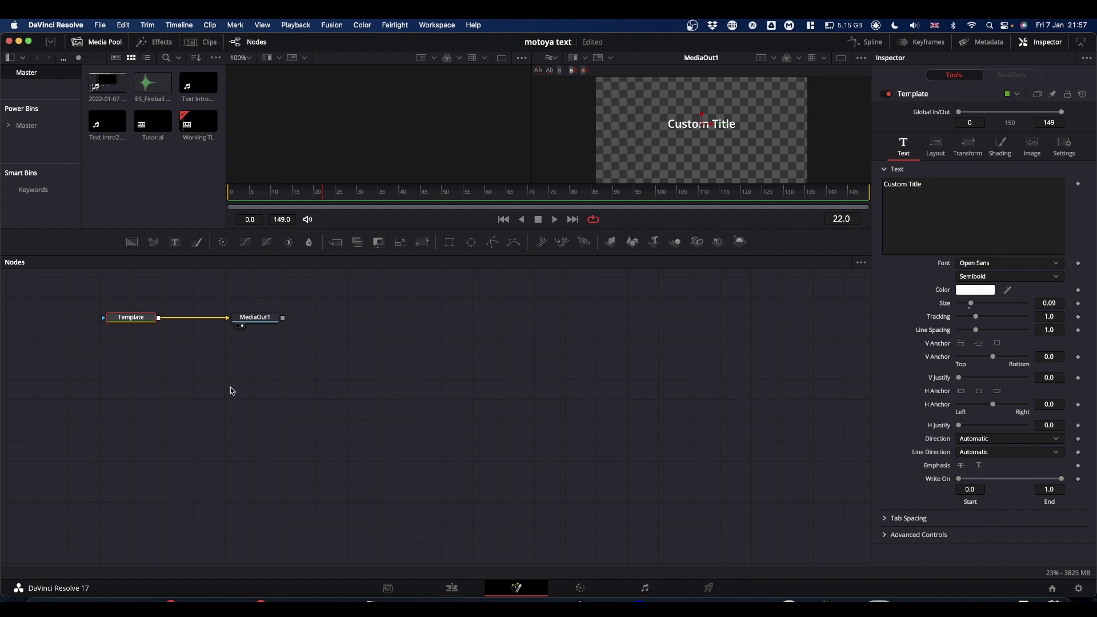
Enlarge the Fusion viewer, align MediaOut1 with Template, and select the Template node
left_click_drag(229, 390, 605, 497)
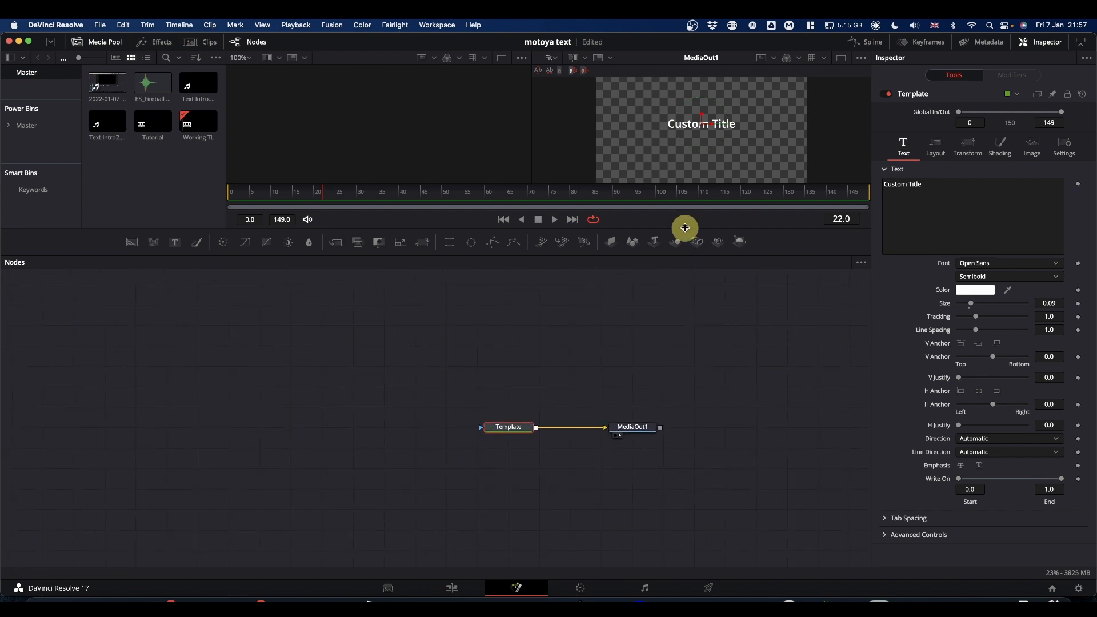
left_click_drag(684, 229, 671, 354)
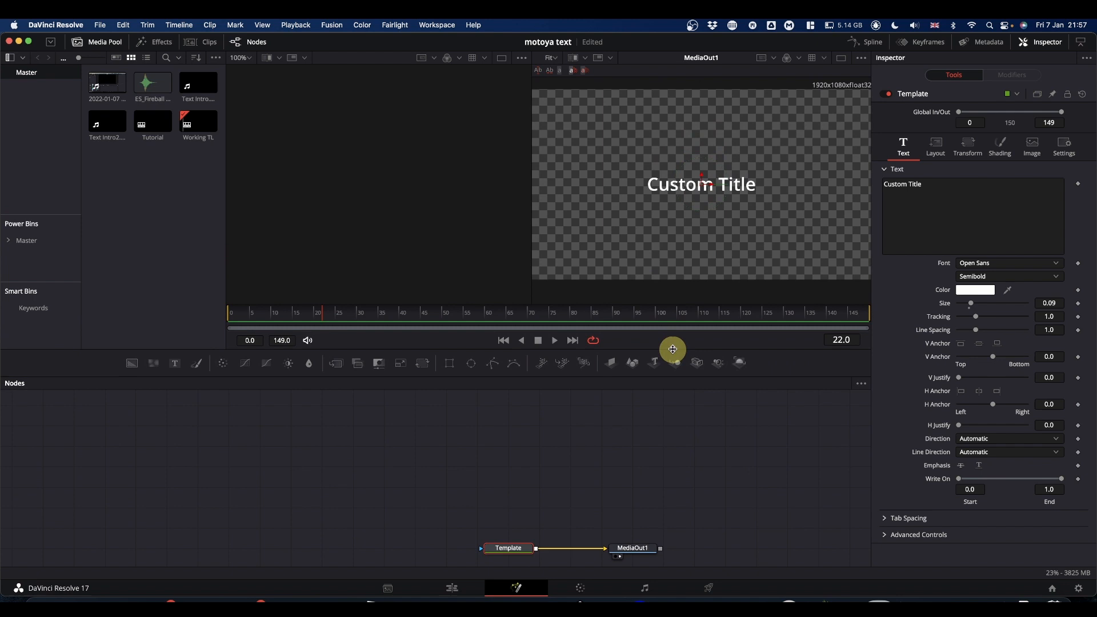
mouse_move(557, 531)
left_mouse_down()
mouse_move(556, 471)
mouse_move(365, 446)
left_mouse_up()
mouse_move(384, 426)
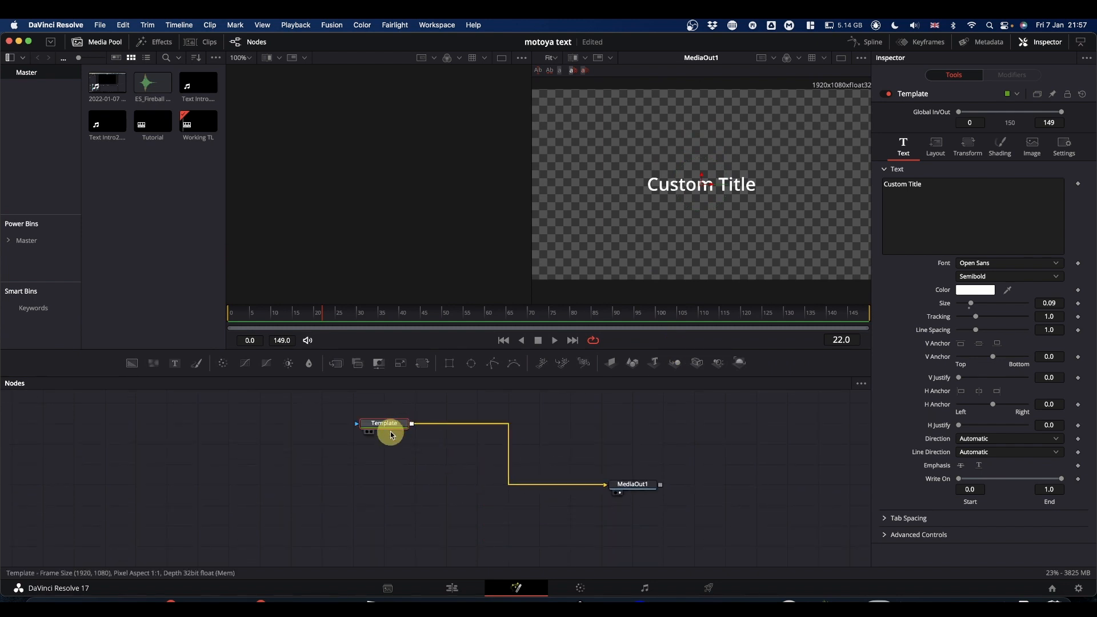
left_click_drag(632, 483, 662, 443)
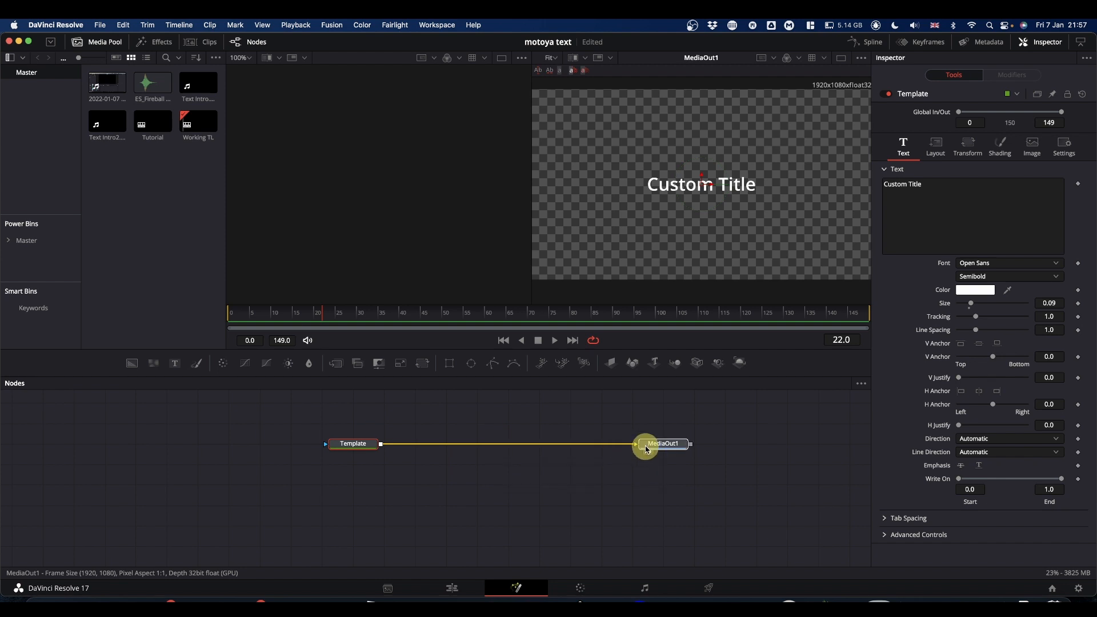
left_click(353, 444)
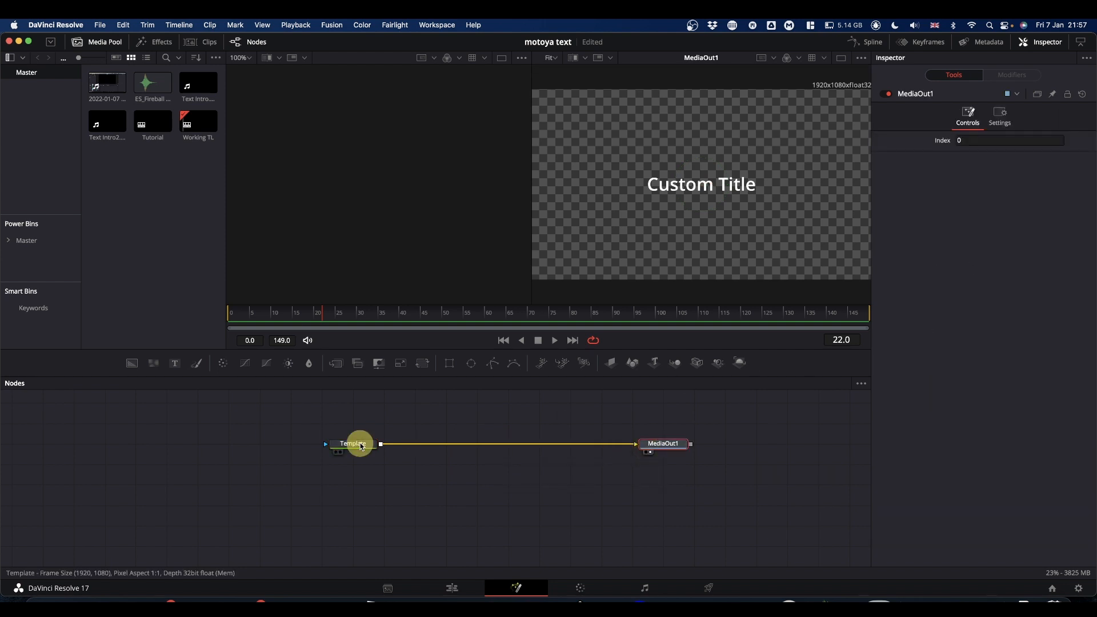
Set the title font to MotoyaExMaru W6 and raise the text size to 0.1142
left_click(983, 263)
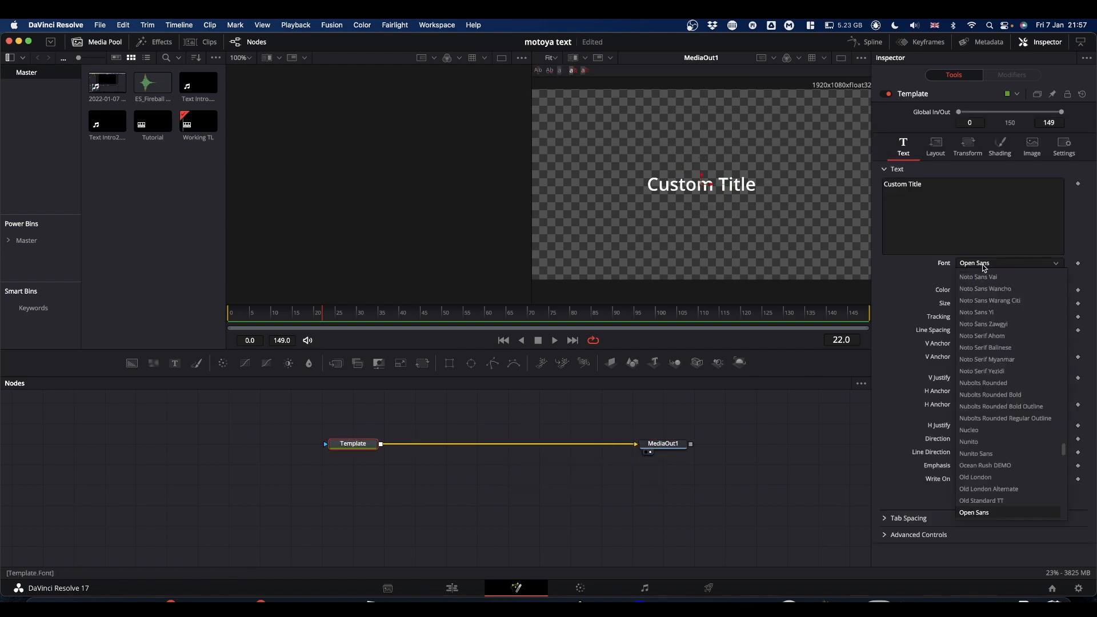
type("mot")
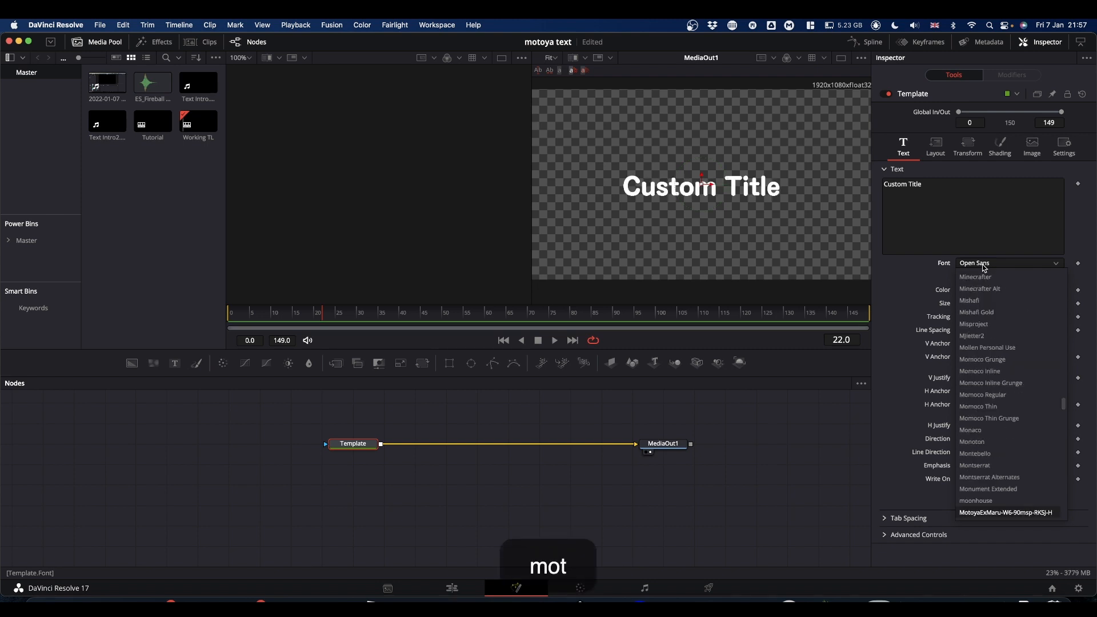
key("Return")
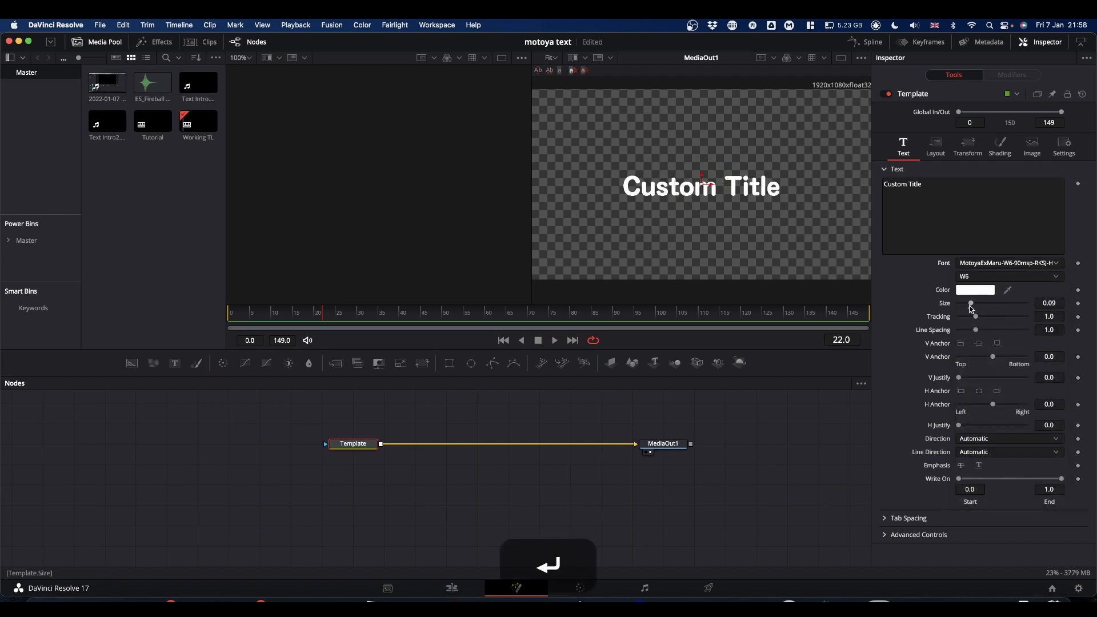
left_click_drag(971, 304, 975, 307)
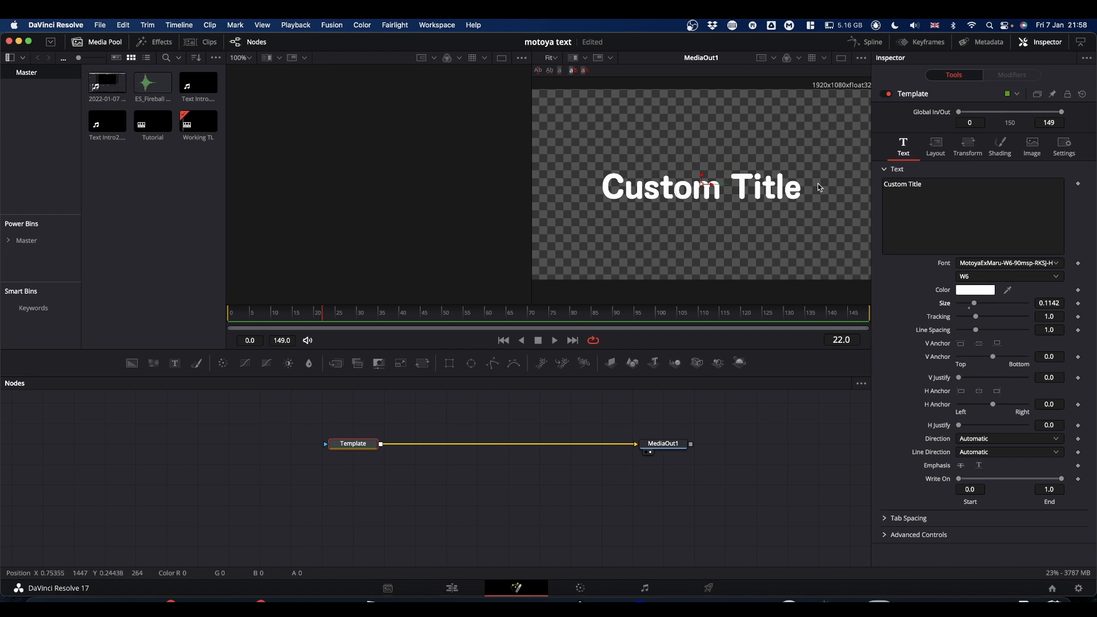
left_click(355, 443)
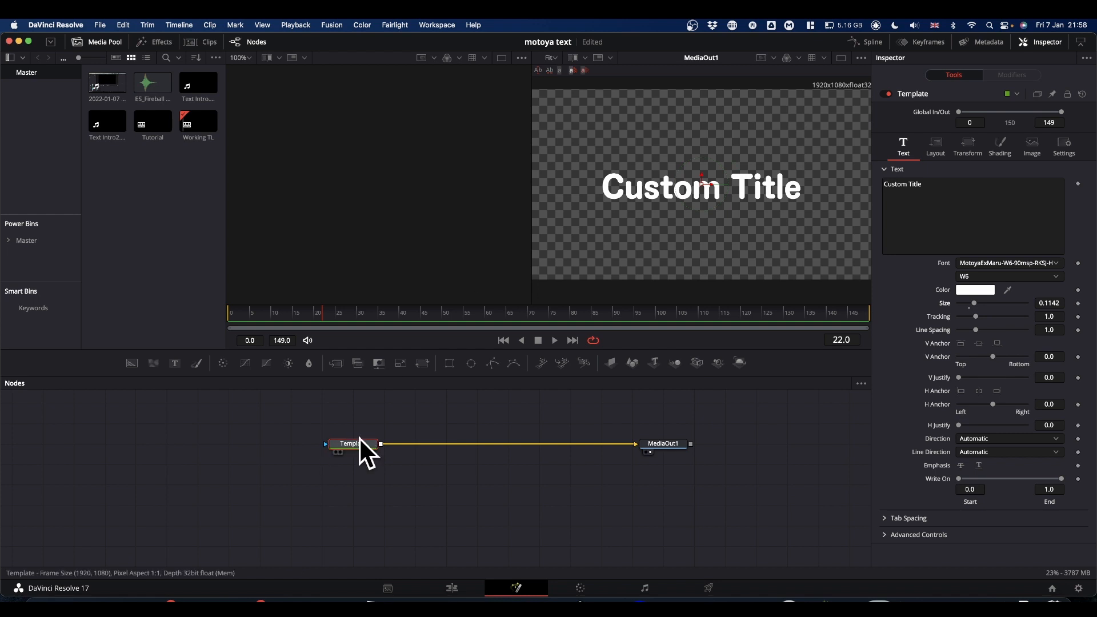
Enable shading element 2, the Red Outline, on the title
left_click(1001, 148)
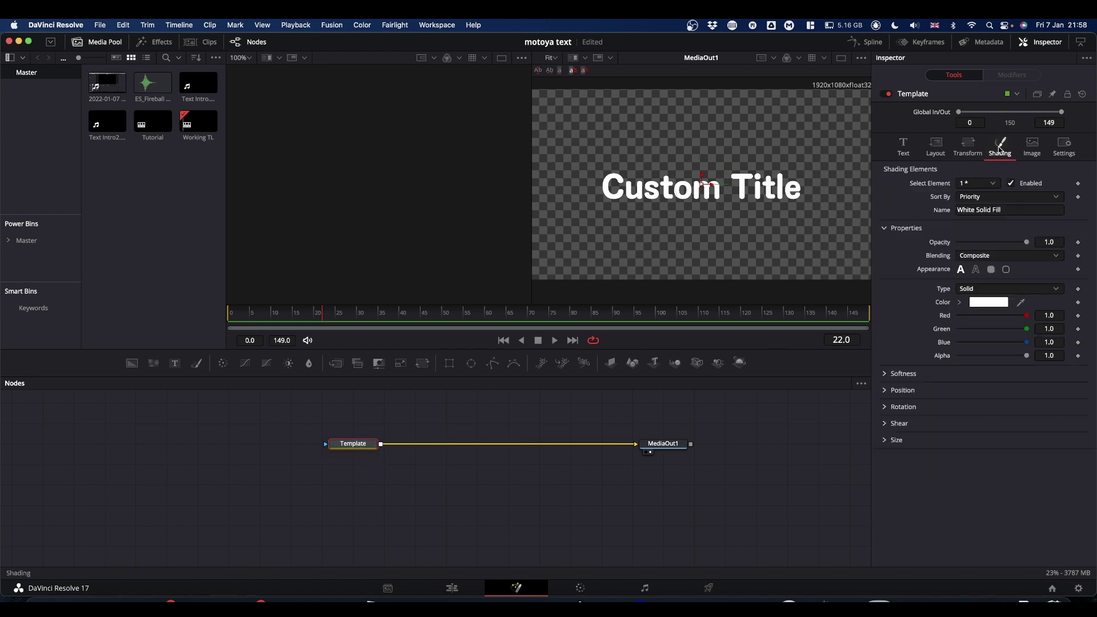
left_click(994, 184)
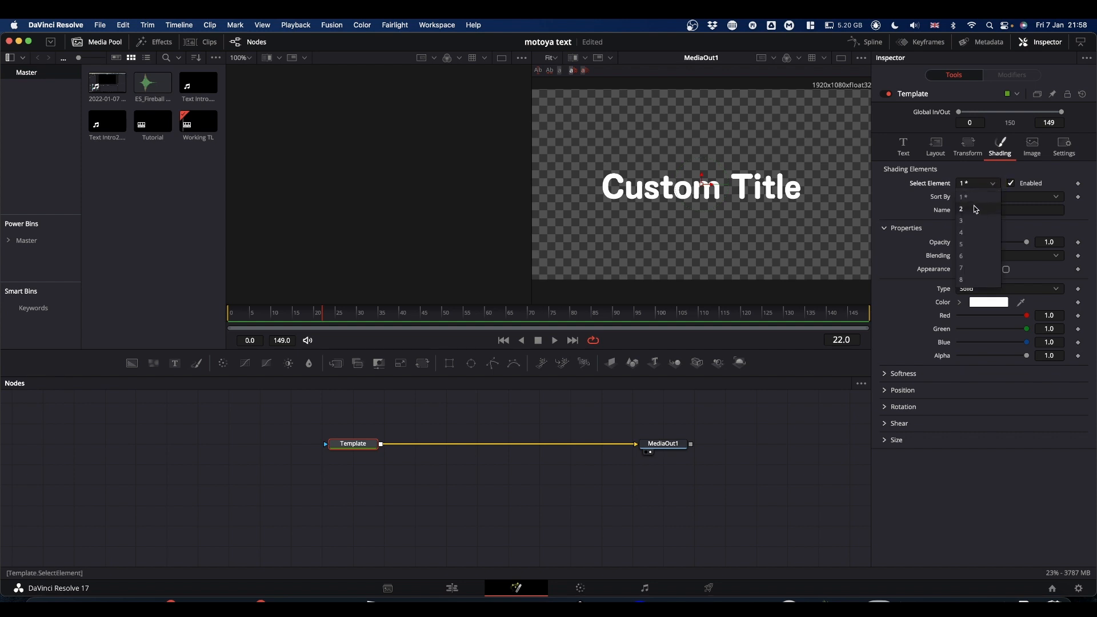
left_click(969, 209)
left_click(1013, 184)
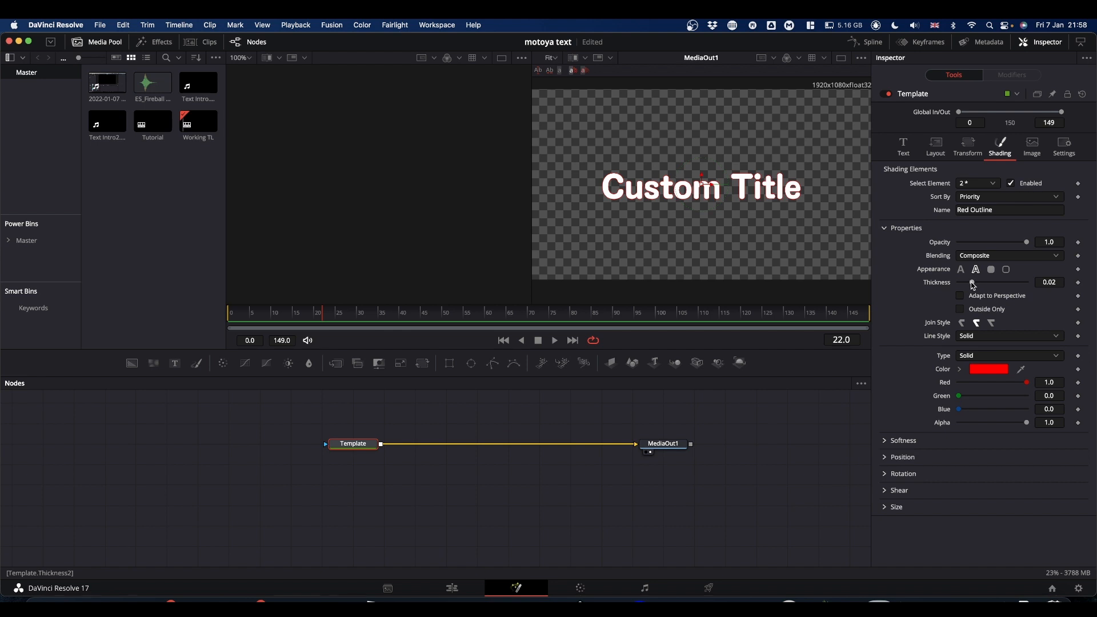
Set the outline thickness to 0.1 and change its colour from red to black
left_click_drag(972, 282, 1088, 282)
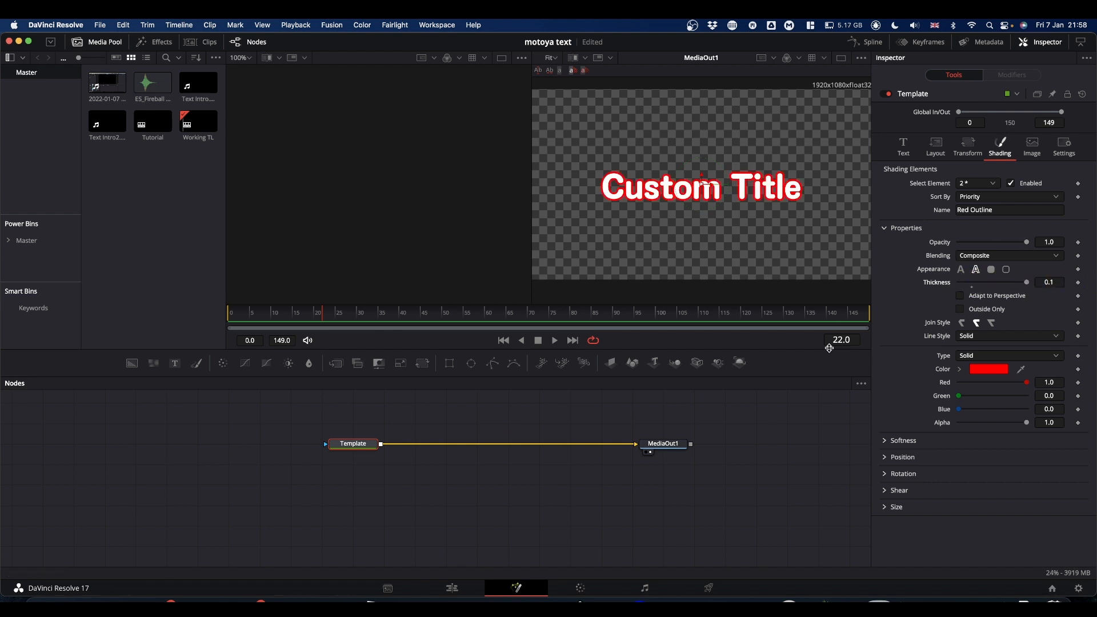
left_click(961, 371)
left_click_drag(965, 401, 956, 444)
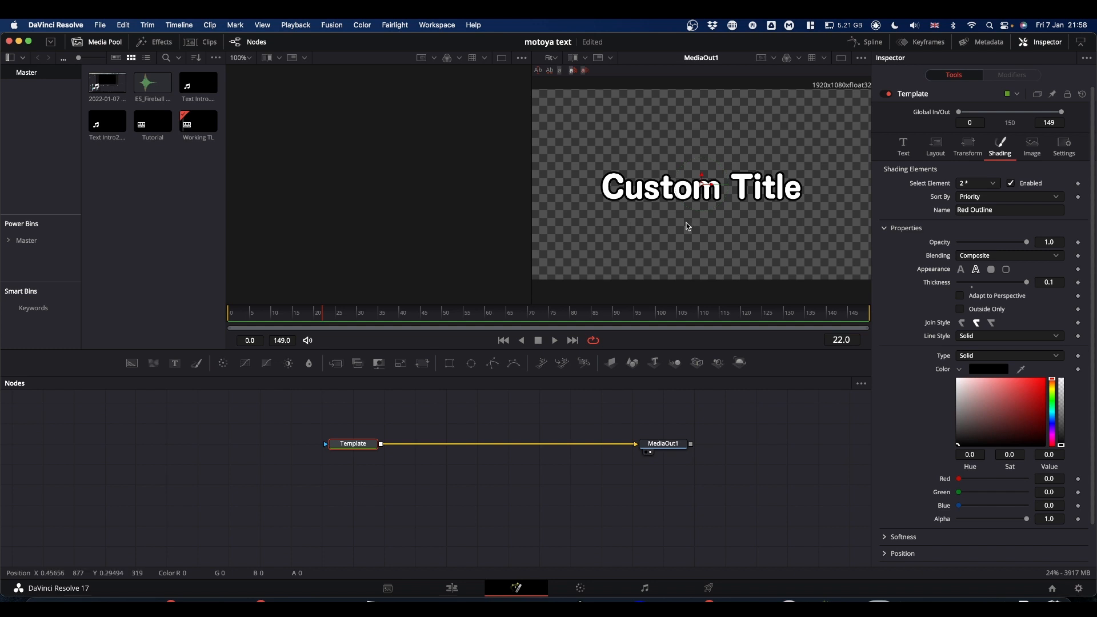
Add a Background node and merge the Template title over it as a teal backdrop
left_click_drag(132, 363, 361, 485)
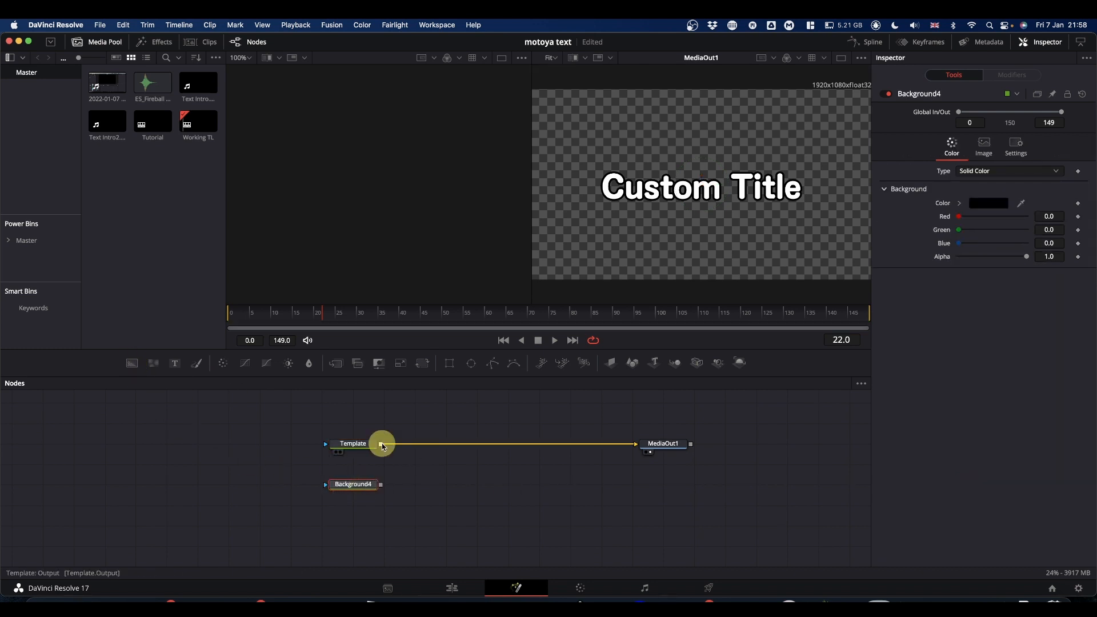
left_click_drag(382, 444, 381, 484)
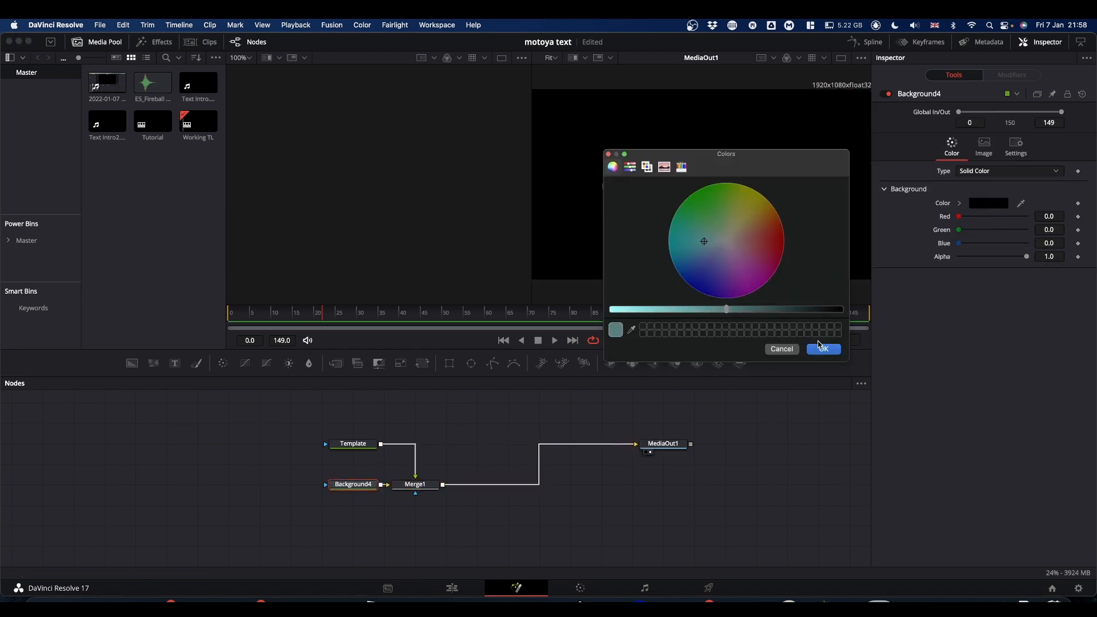
left_click(348, 445)
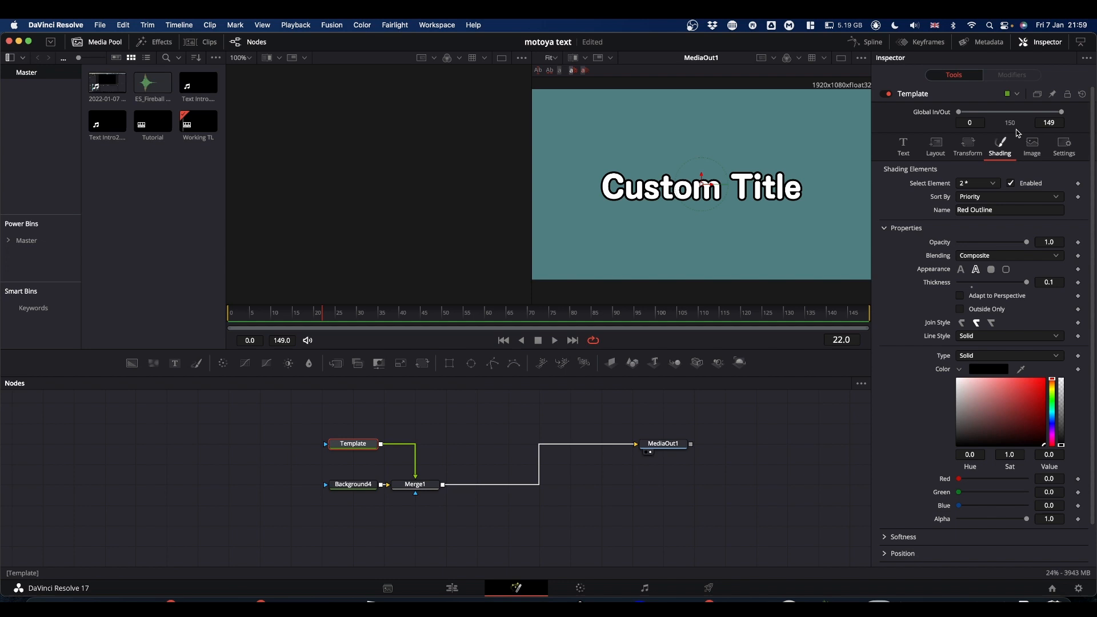
Enable shading element 3, the Black Shadow, and remove its horizontal softness blur
left_click(995, 184)
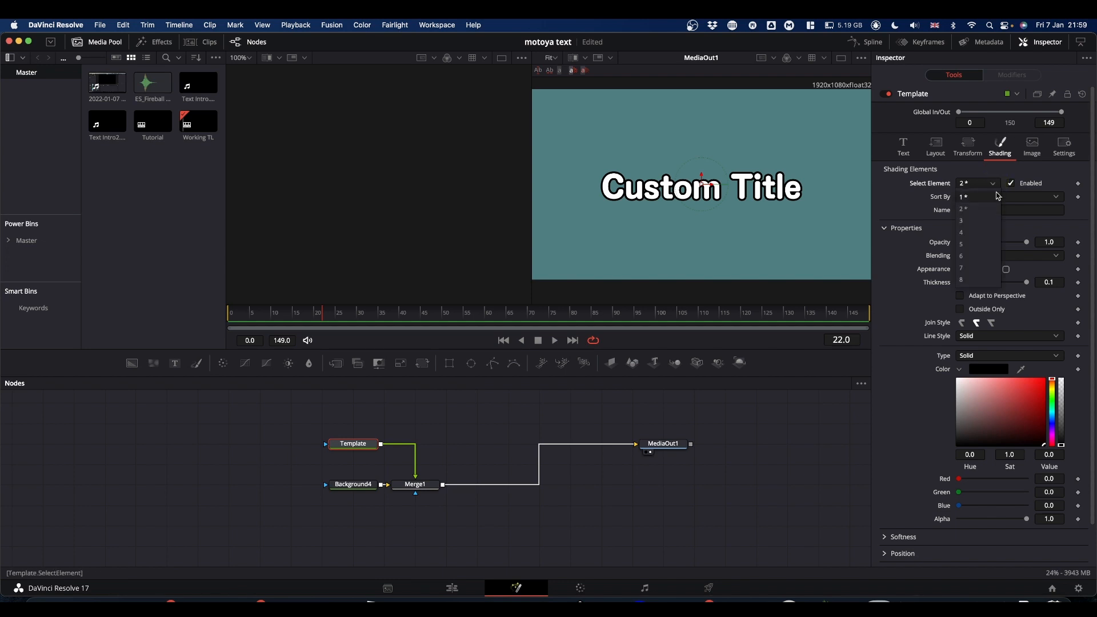
left_click(978, 225)
left_click(1012, 184)
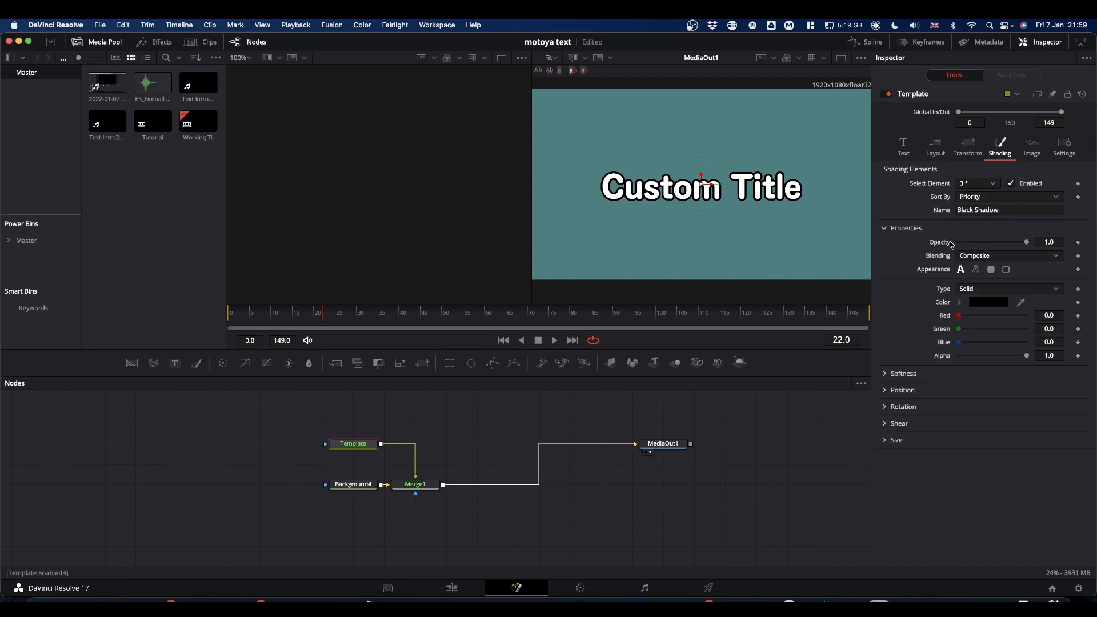
left_click(892, 373)
mouse_move(975, 388)
left_mouse_down()
mouse_move(957, 388)
mouse_move(959, 402)
left_mouse_up()
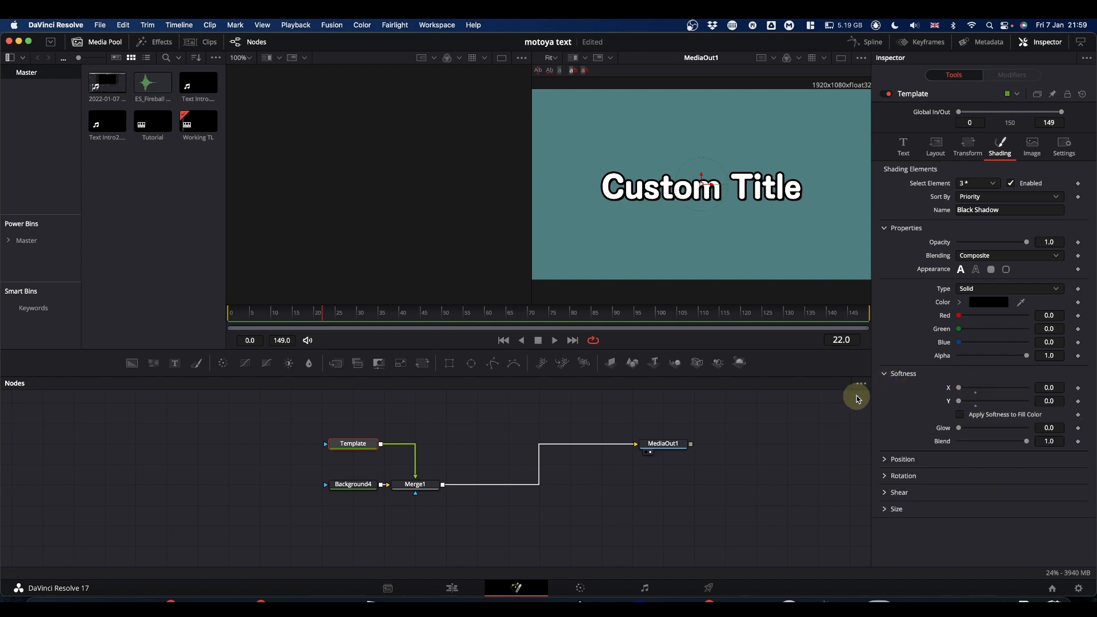
scroll(725, 201, "up", 5)
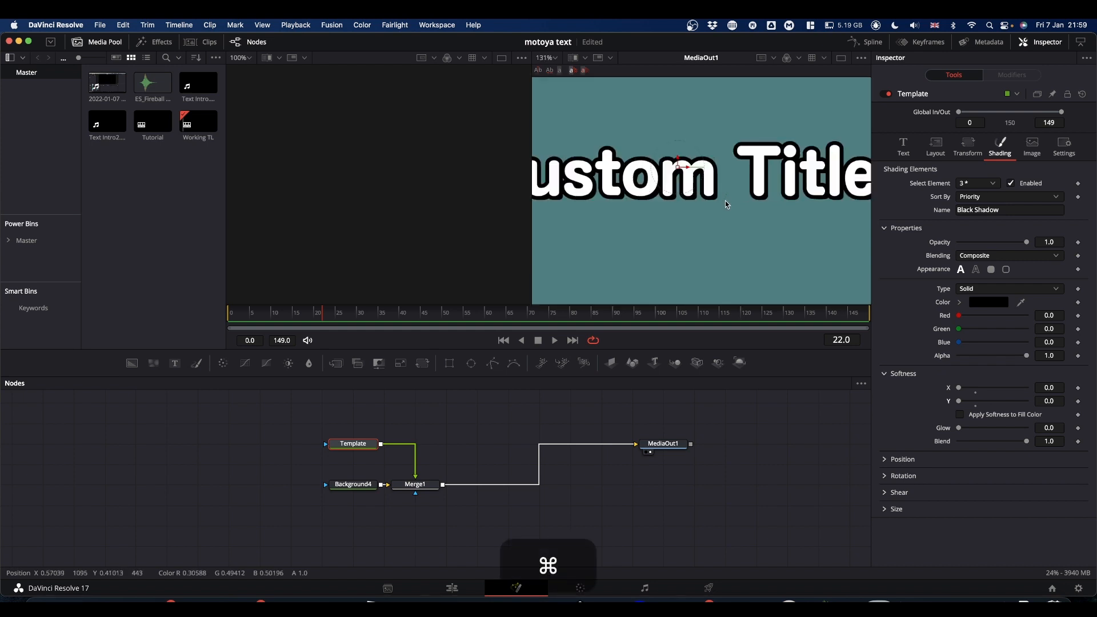
scroll(725, 202, "up", 5)
scroll(725, 201, "up", 5)
scroll(725, 200, "down", 2)
scroll(725, 201, "down", 2)
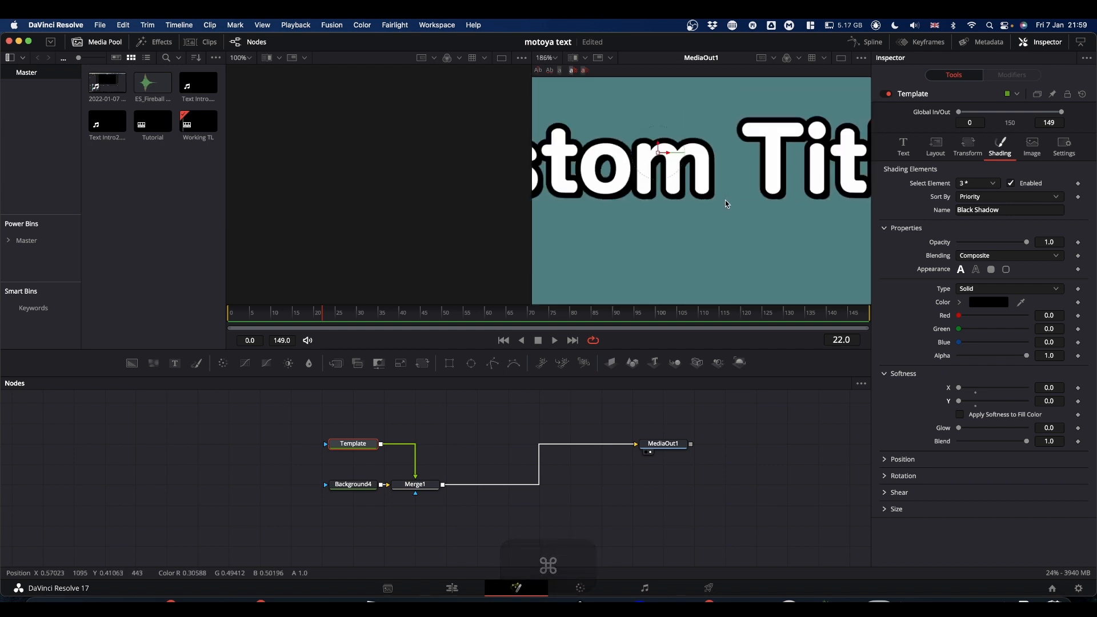
Offset the shadow's position so it sits right of and below the text
left_click(886, 462)
left_click_drag(980, 494, 1037, 494)
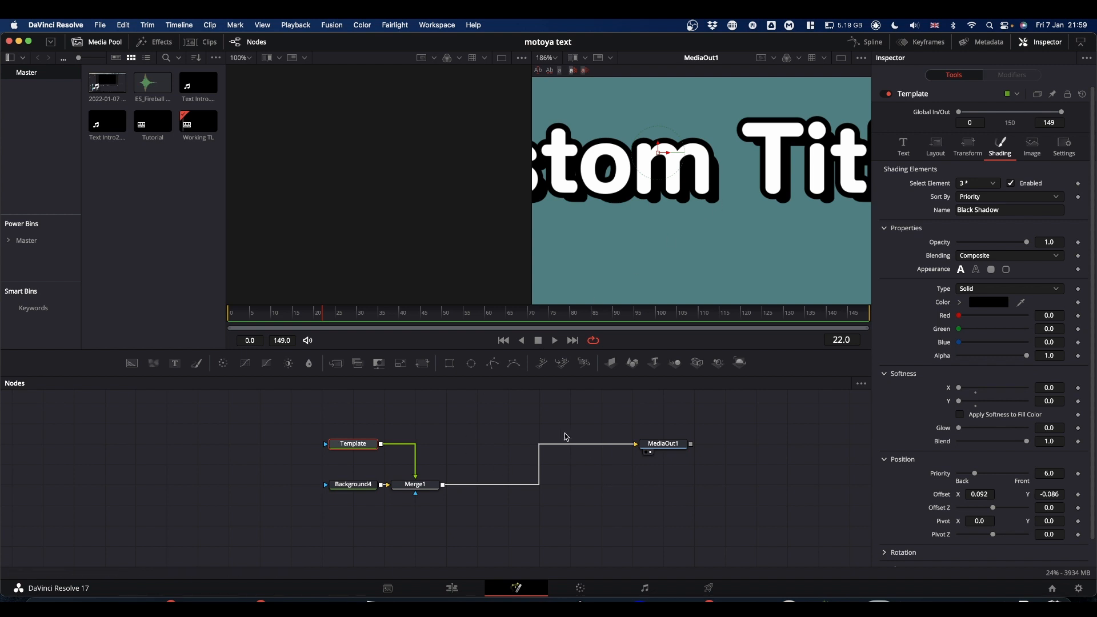
Switch the Inspector's Select Element back to shading element 2, the Red Outline
left_click(992, 183)
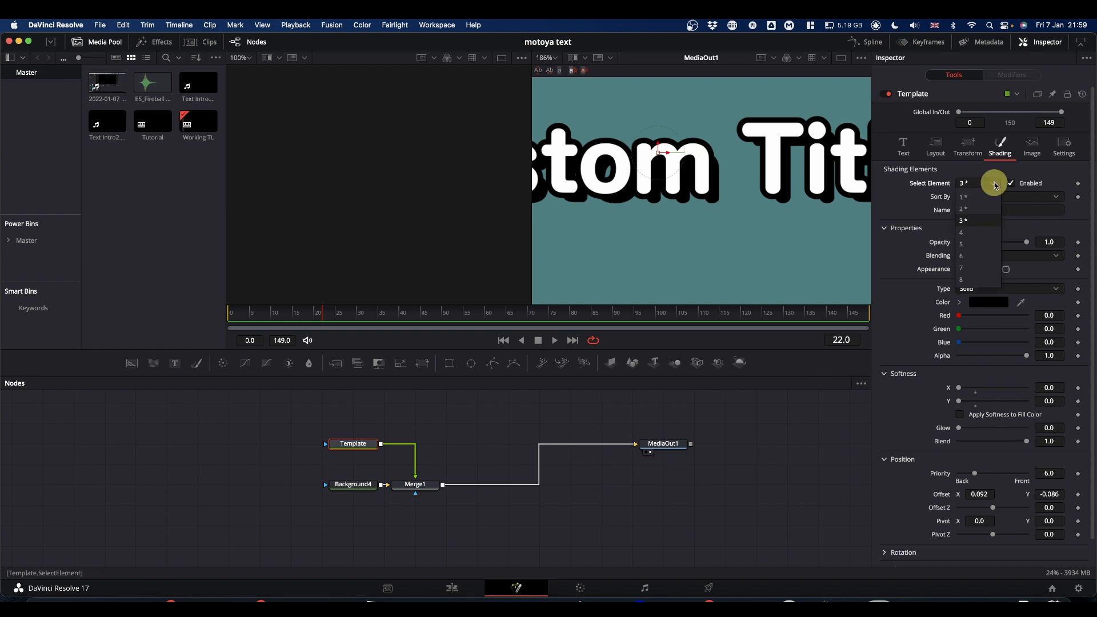
left_click(968, 219)
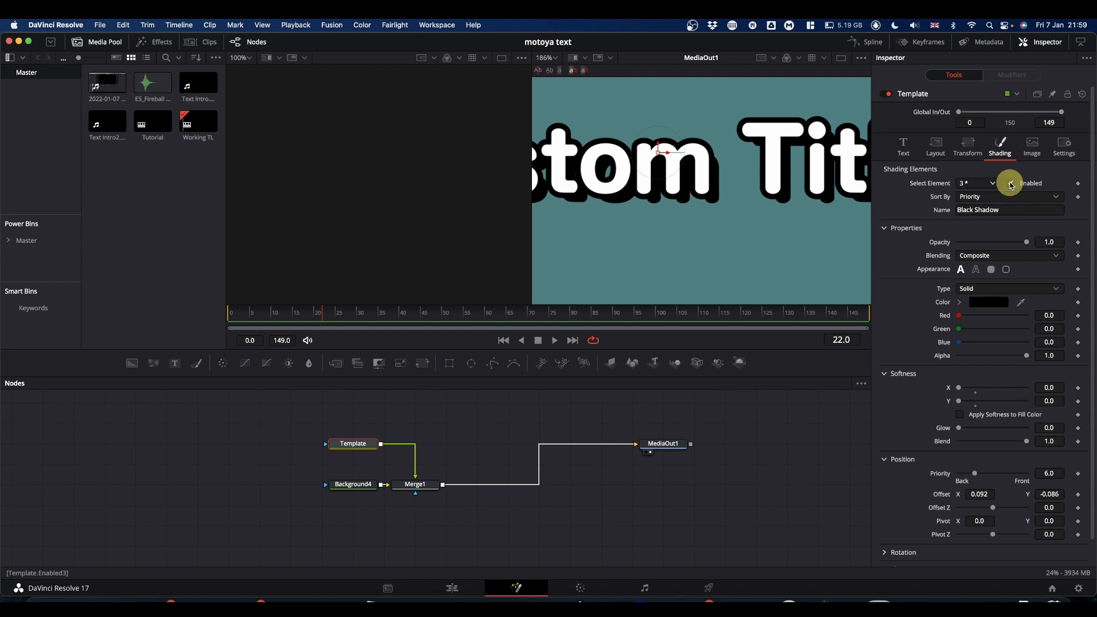
left_click(1011, 183)
left_click(992, 182)
left_click(977, 205)
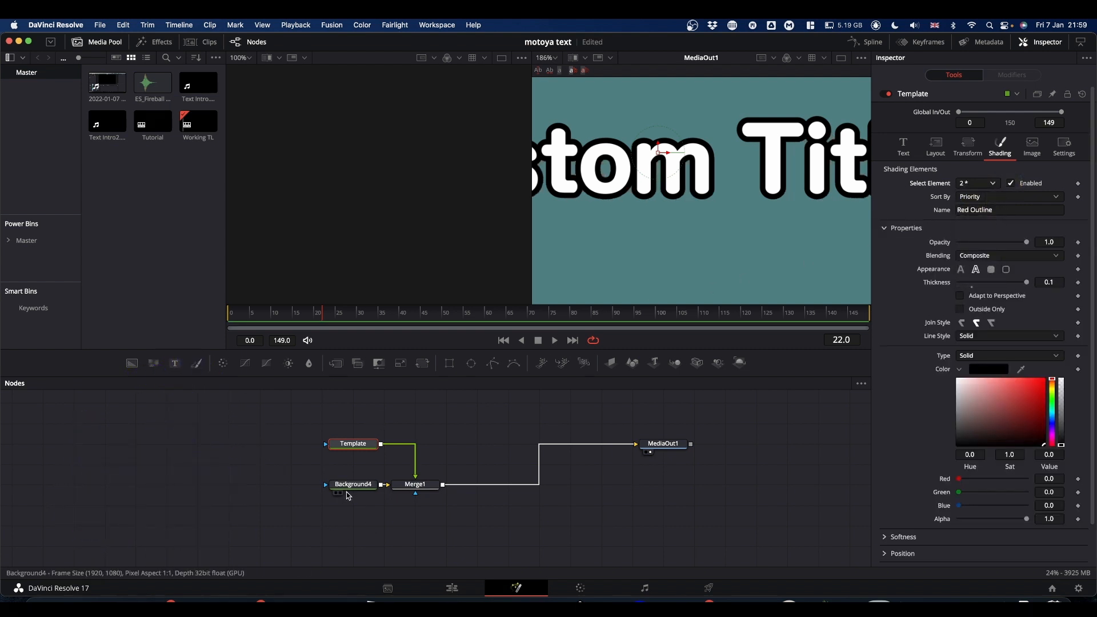
Line Merge1 up between Template and MediaOut1 with Background4 beneath it, and fit the viewer
left_click_drag(423, 485, 610, 465)
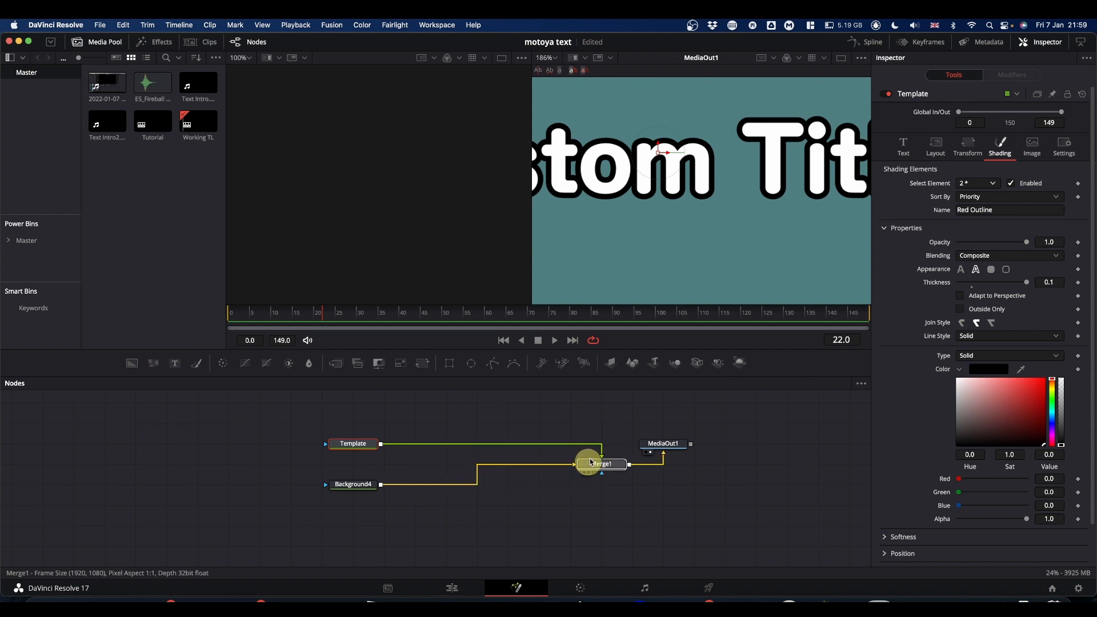
left_click_drag(601, 464, 600, 443)
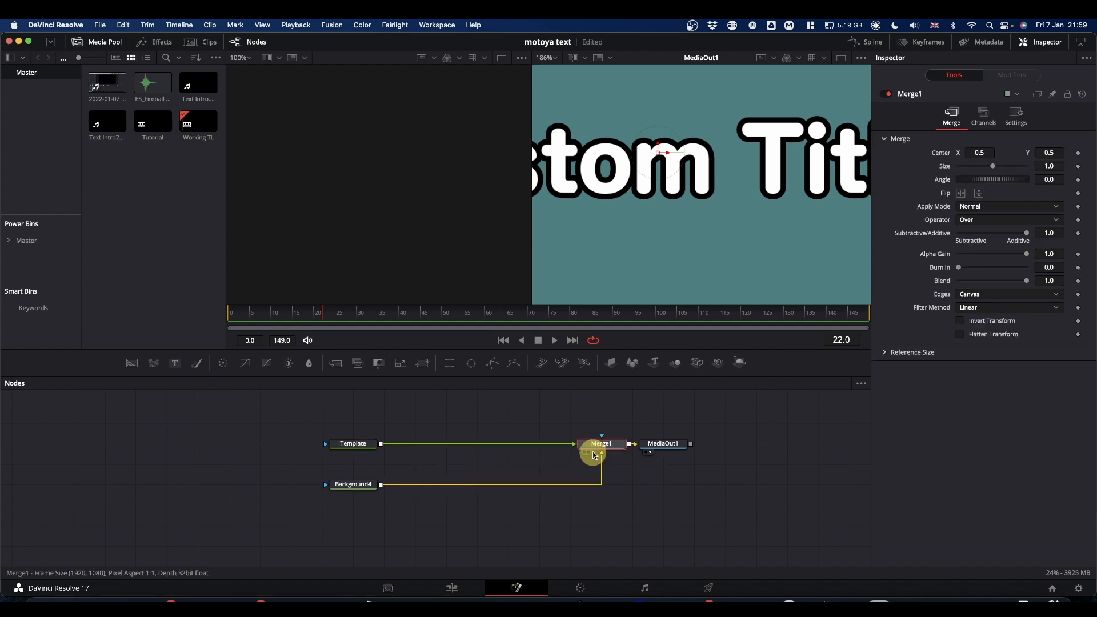
left_click_drag(365, 485, 612, 485)
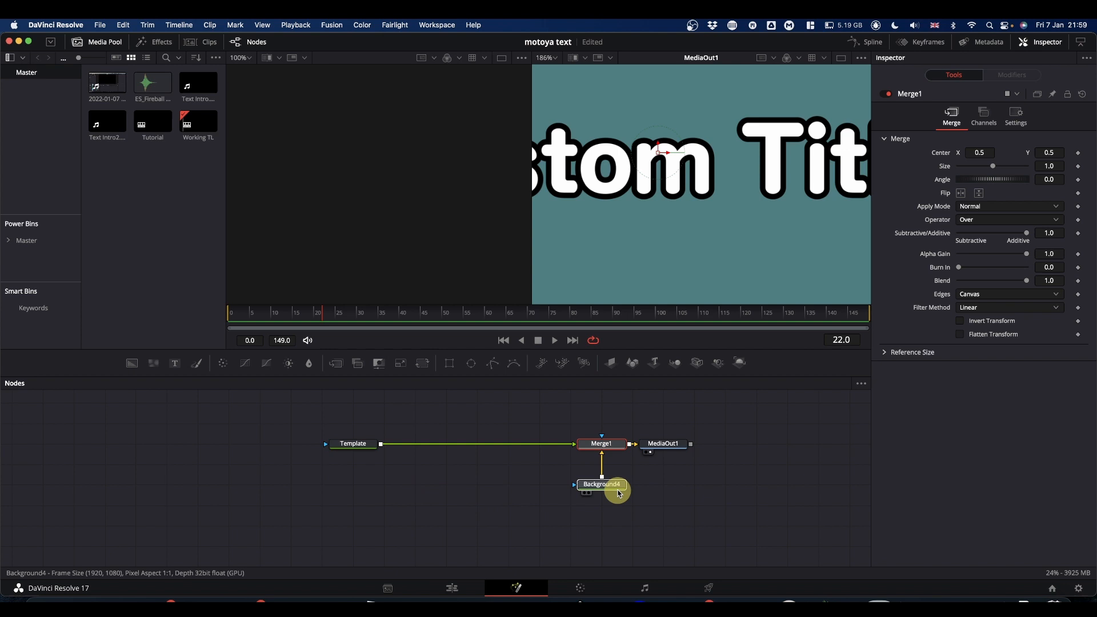
left_click(549, 57)
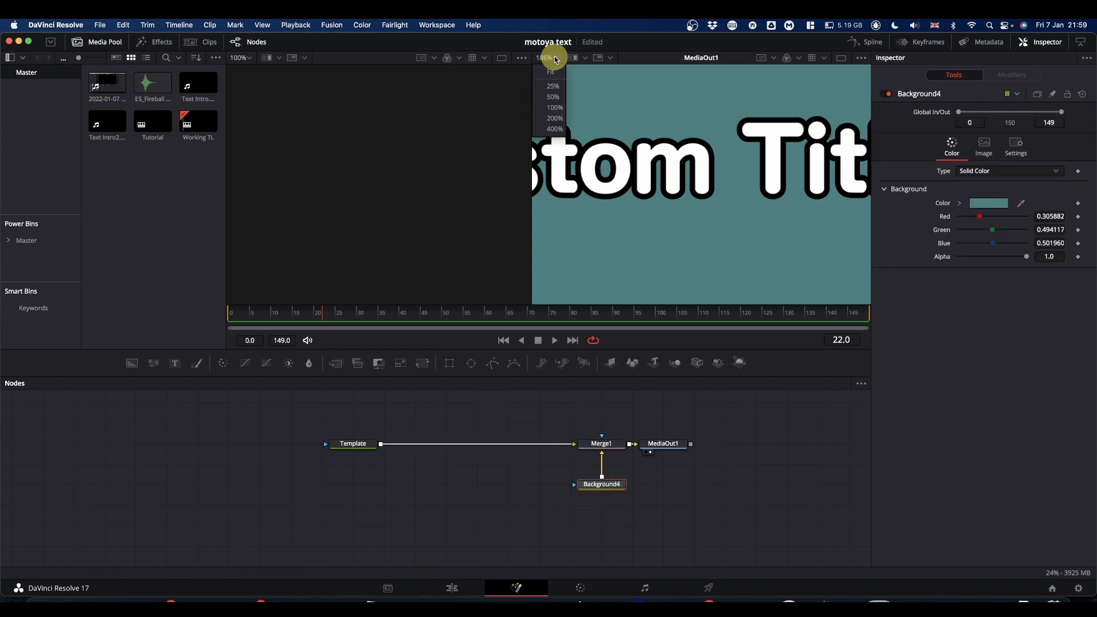
left_click(553, 70)
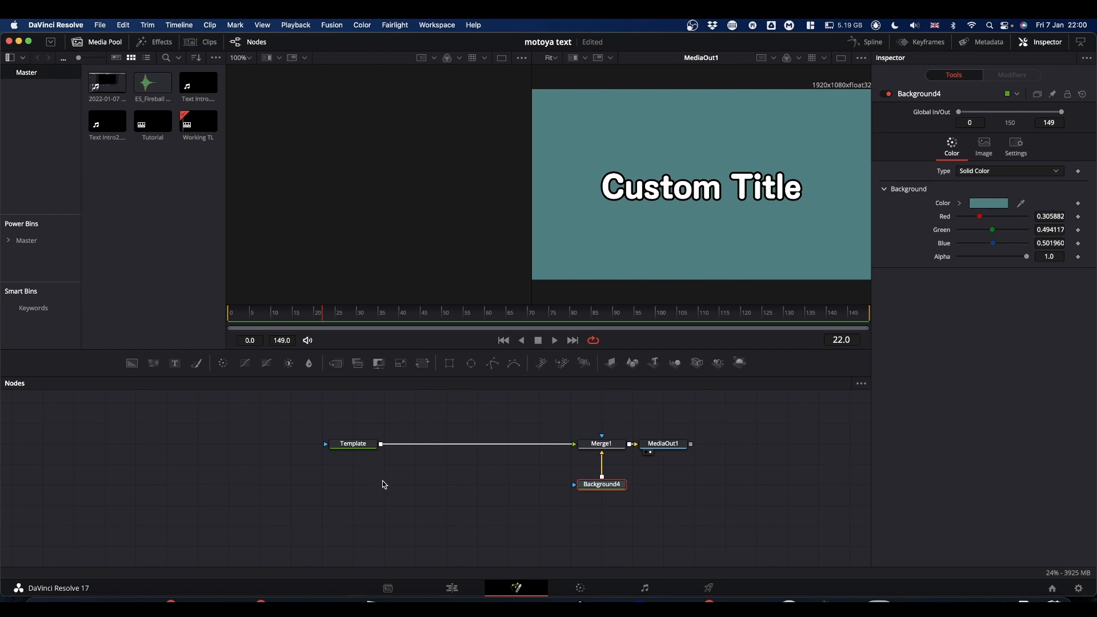
Copy the Template node and paste a linked Instance_Template below it with Shift+Cmd+V
left_click(354, 443)
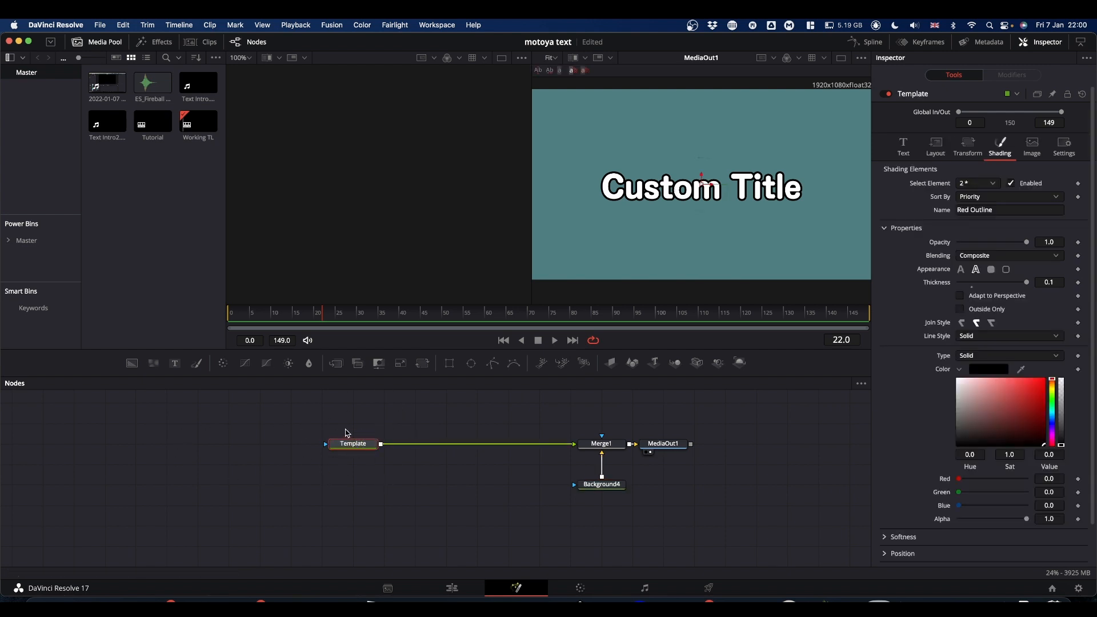
key("super+c")
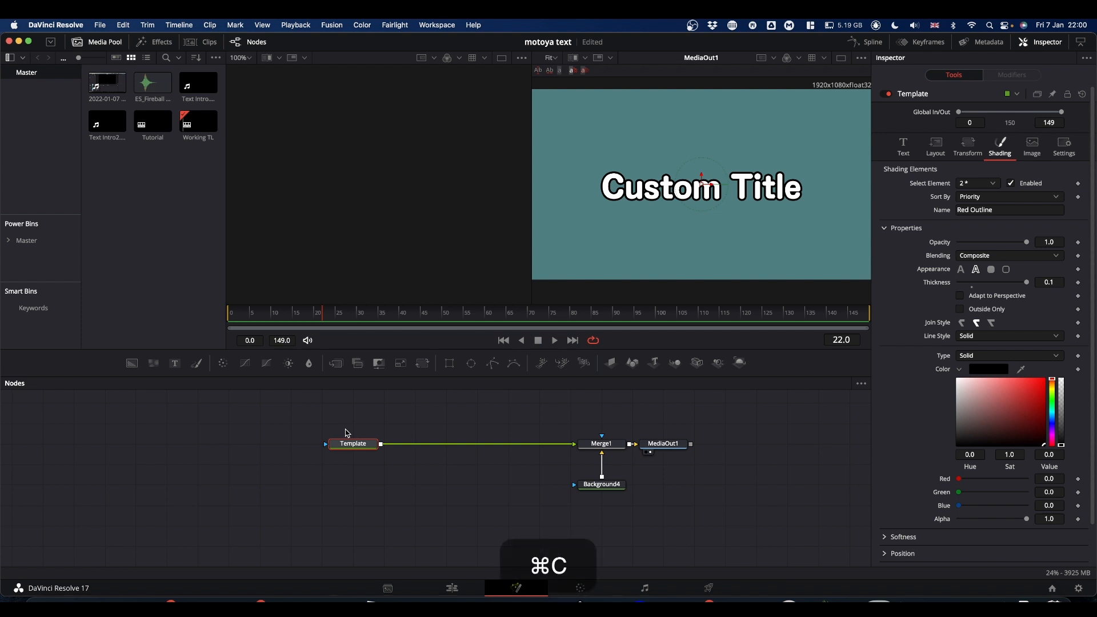
left_click(357, 491)
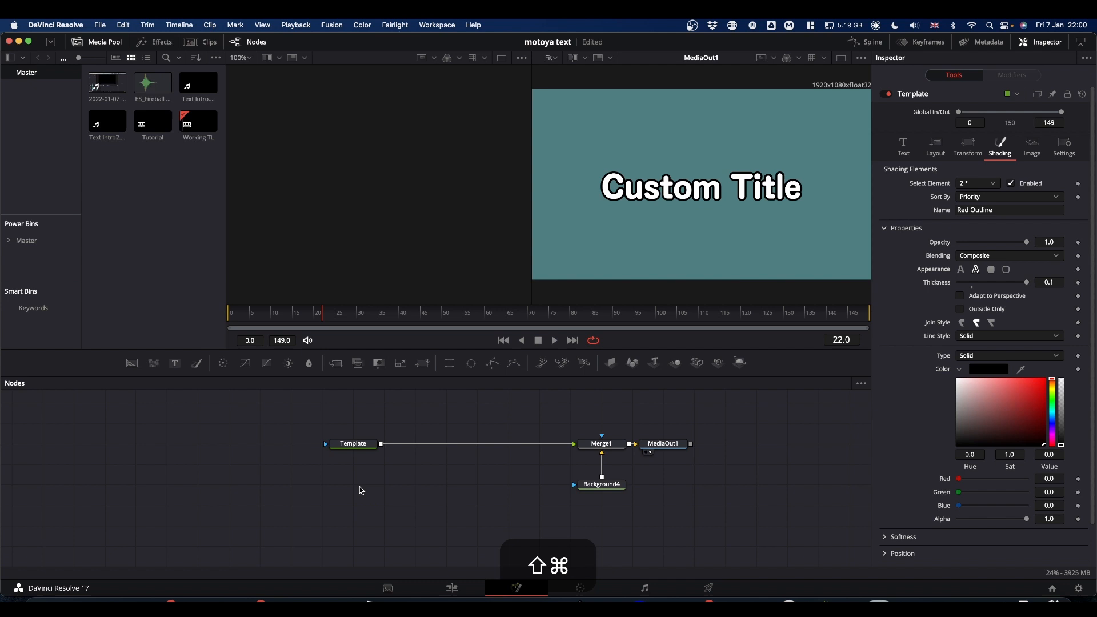
key("super+shift+v")
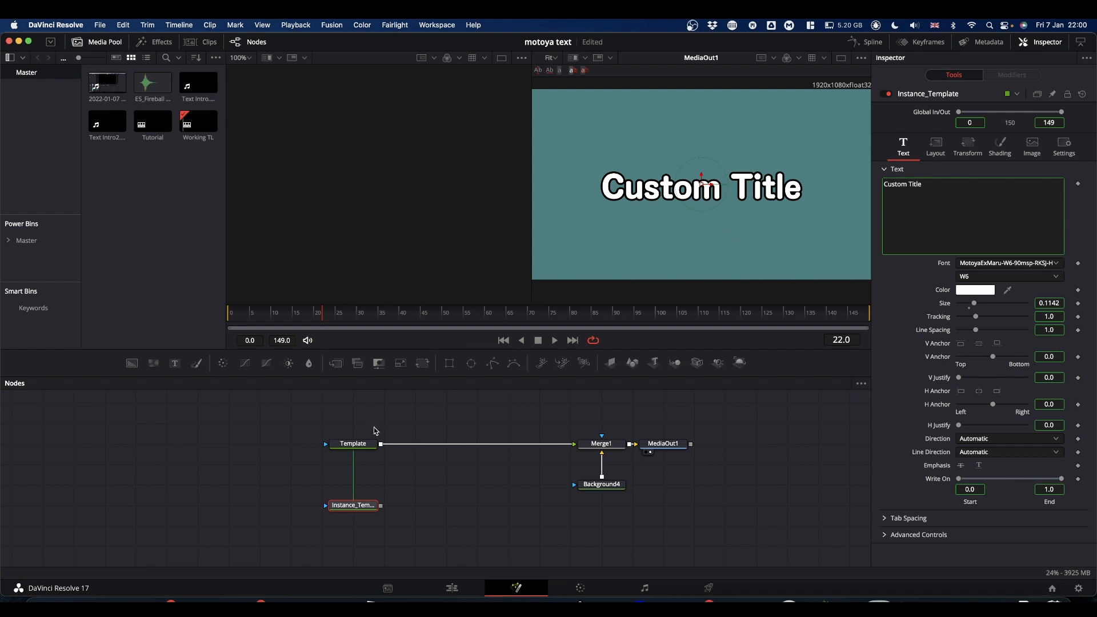
left_click(355, 443)
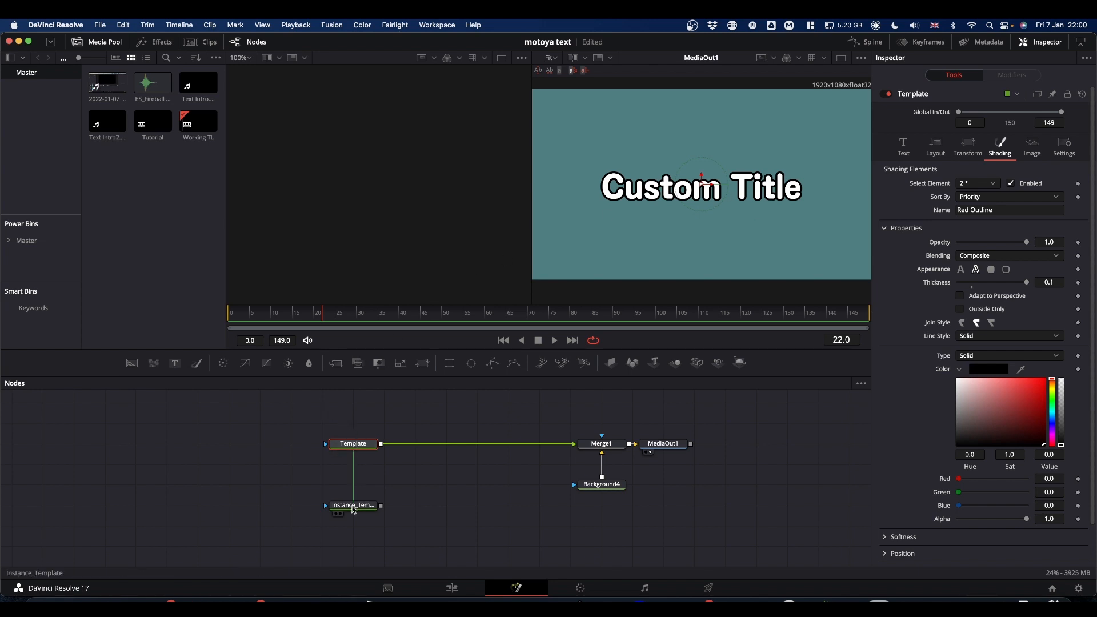
Show Template in one viewer and Instance_Template in the second for side-by-side comparison
left_click(352, 505)
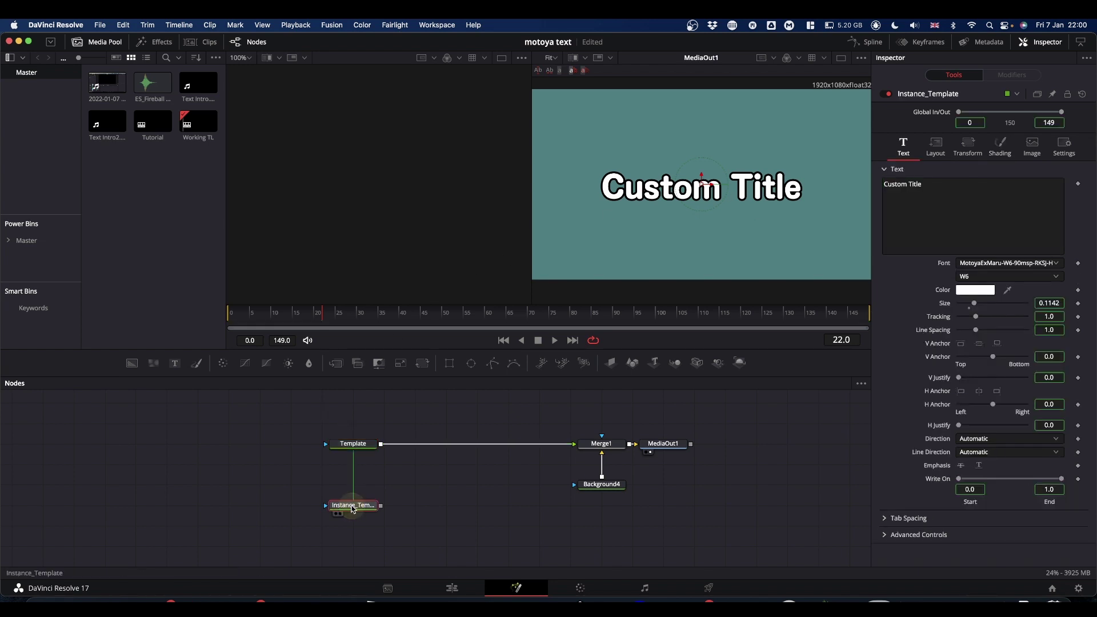
left_click(999, 146)
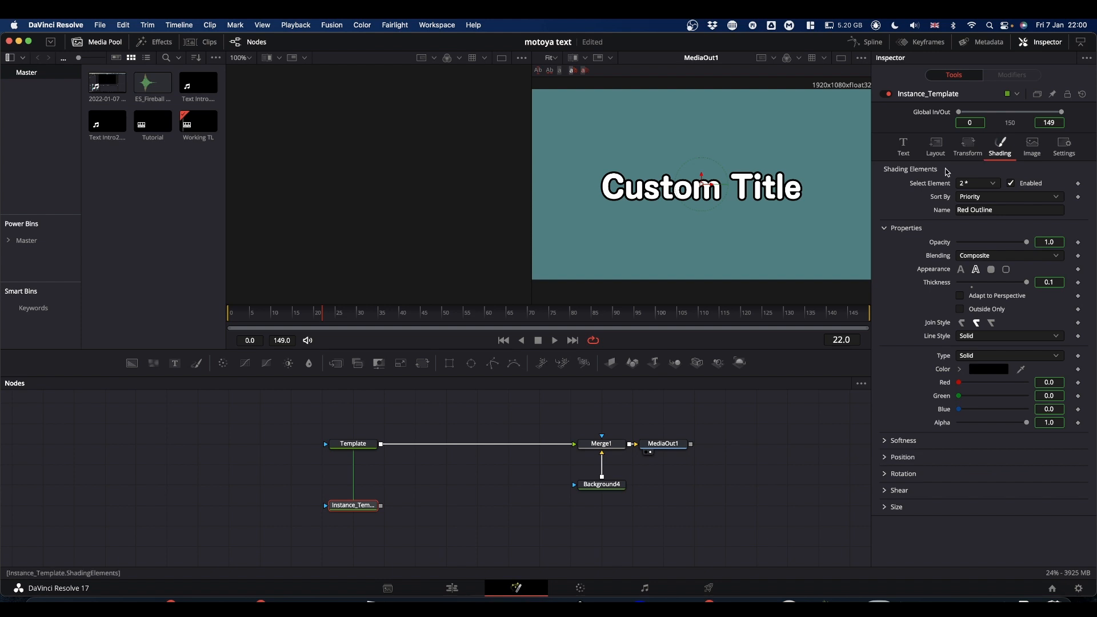
left_click(353, 443)
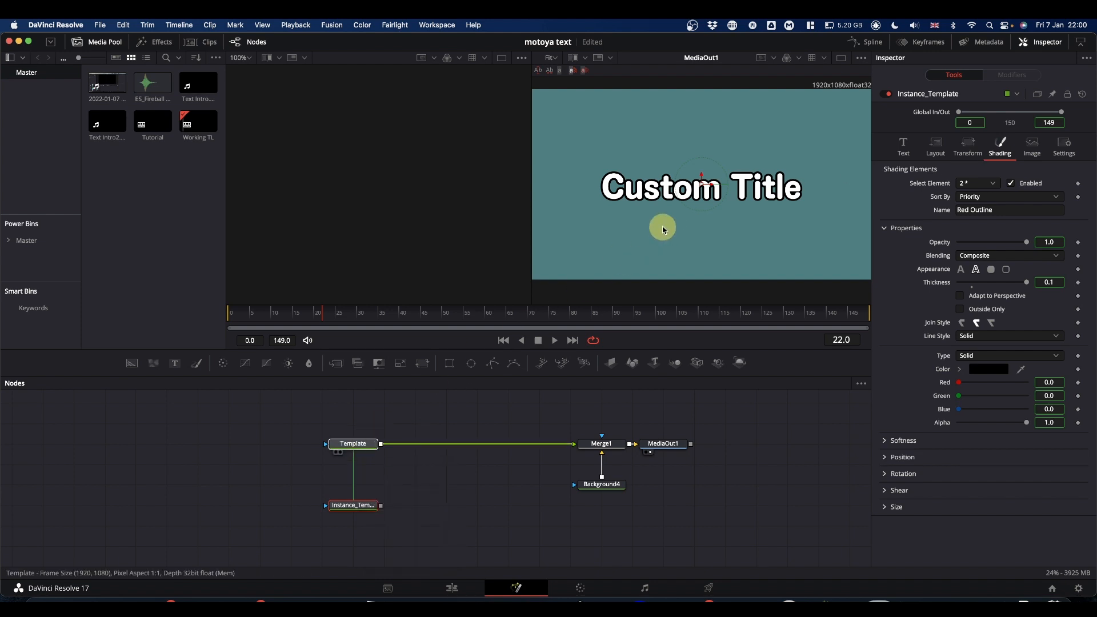
left_click_drag(663, 228, 663, 229)
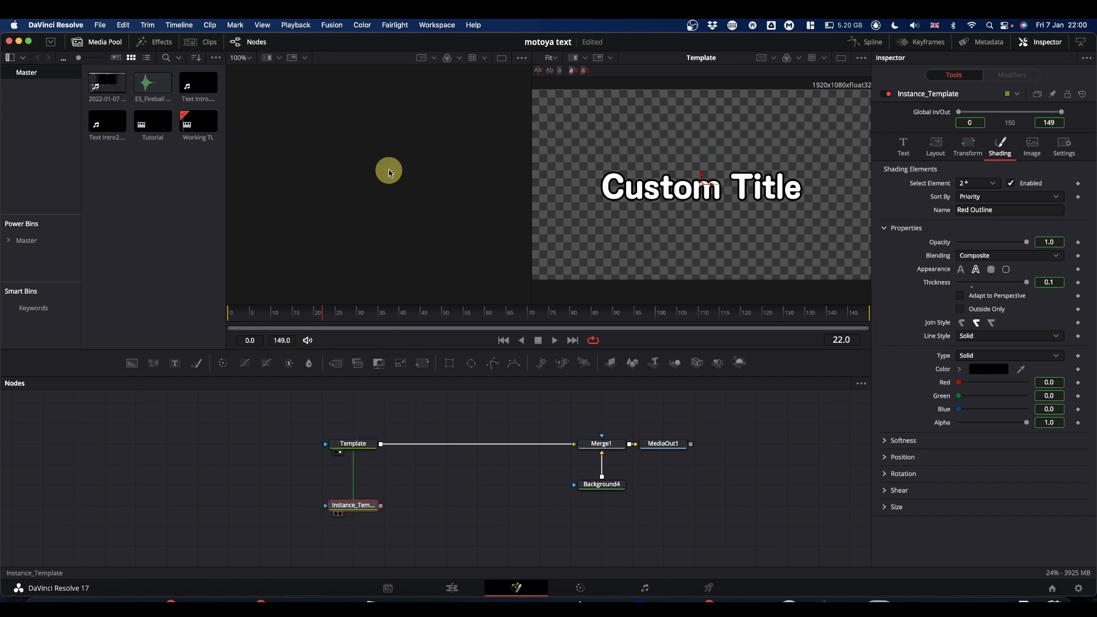
left_click_drag(365, 505, 386, 166)
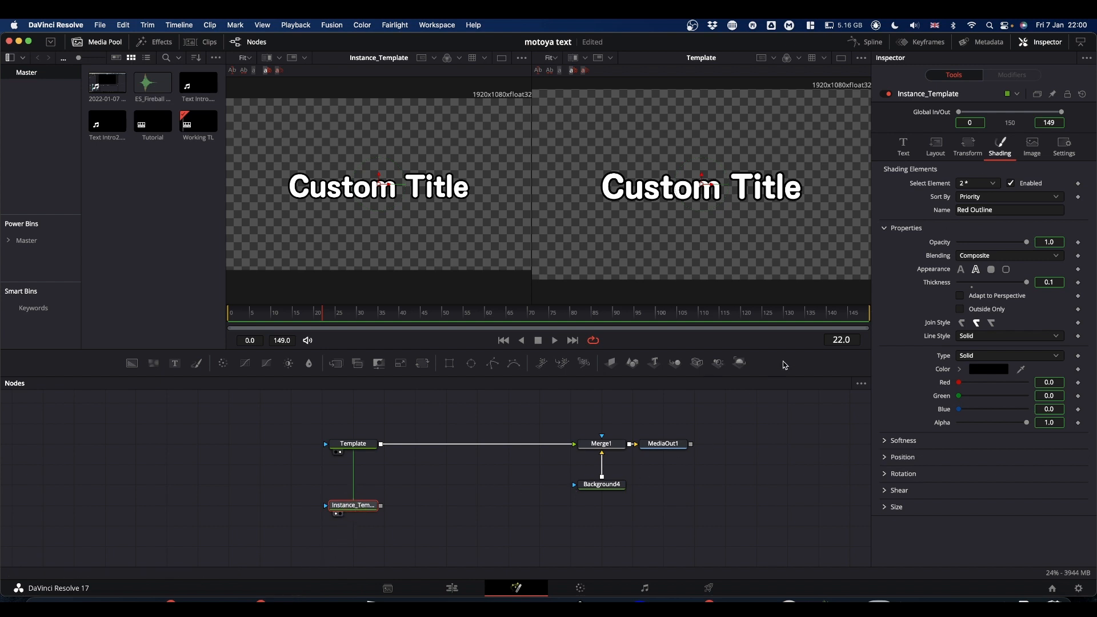
On element 1, deinstance the fill Color group and make the instance's text fill black
left_click(992, 183)
left_click(977, 196)
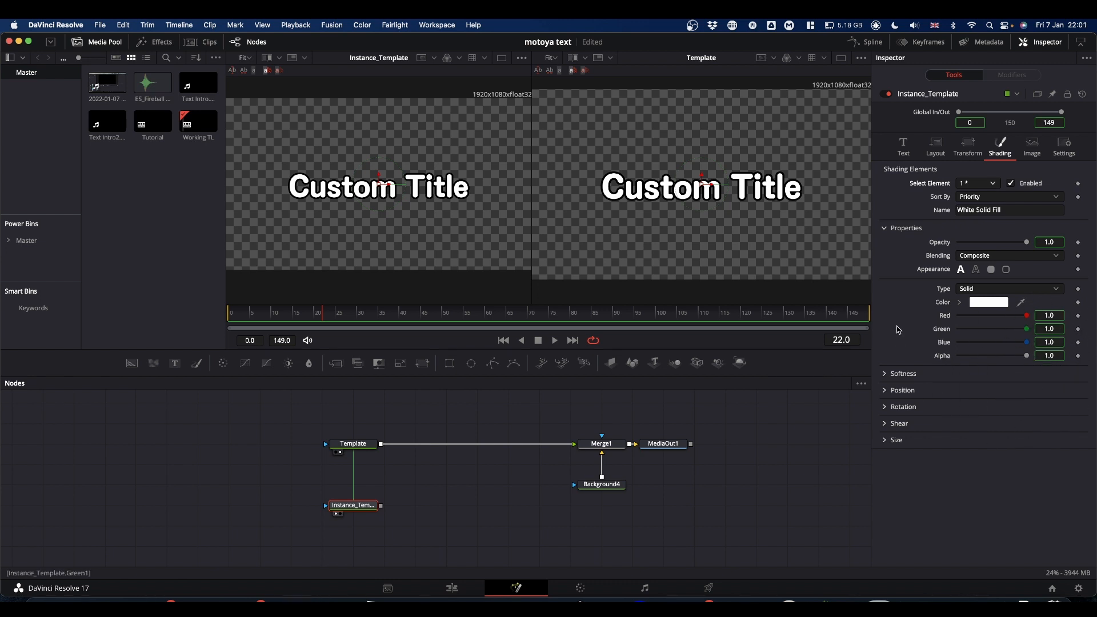
right_click(946, 317)
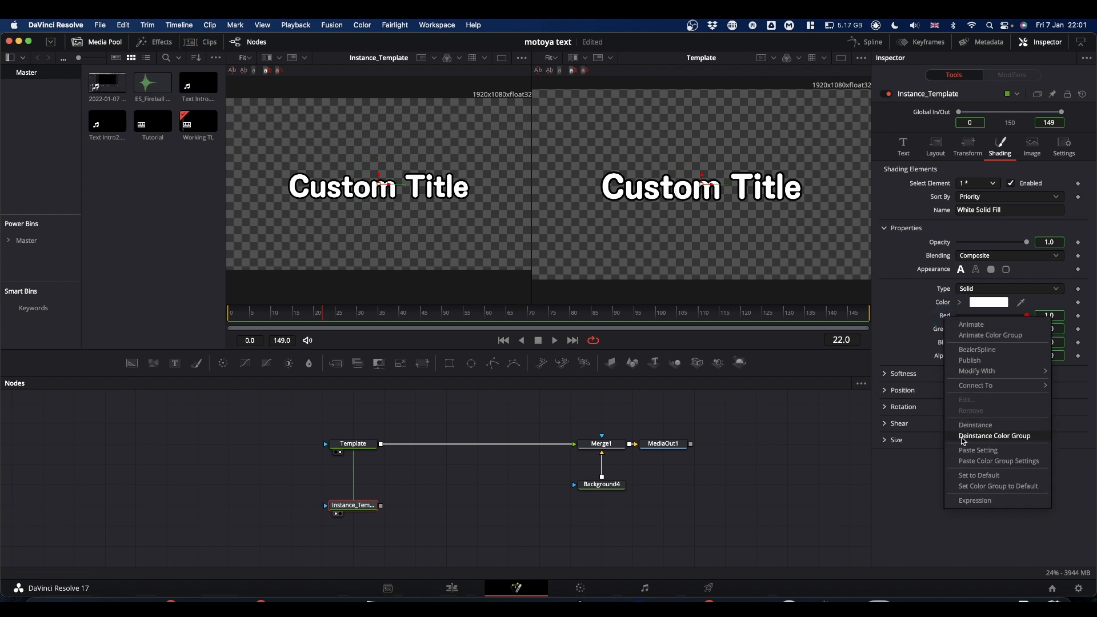
left_click(1003, 439)
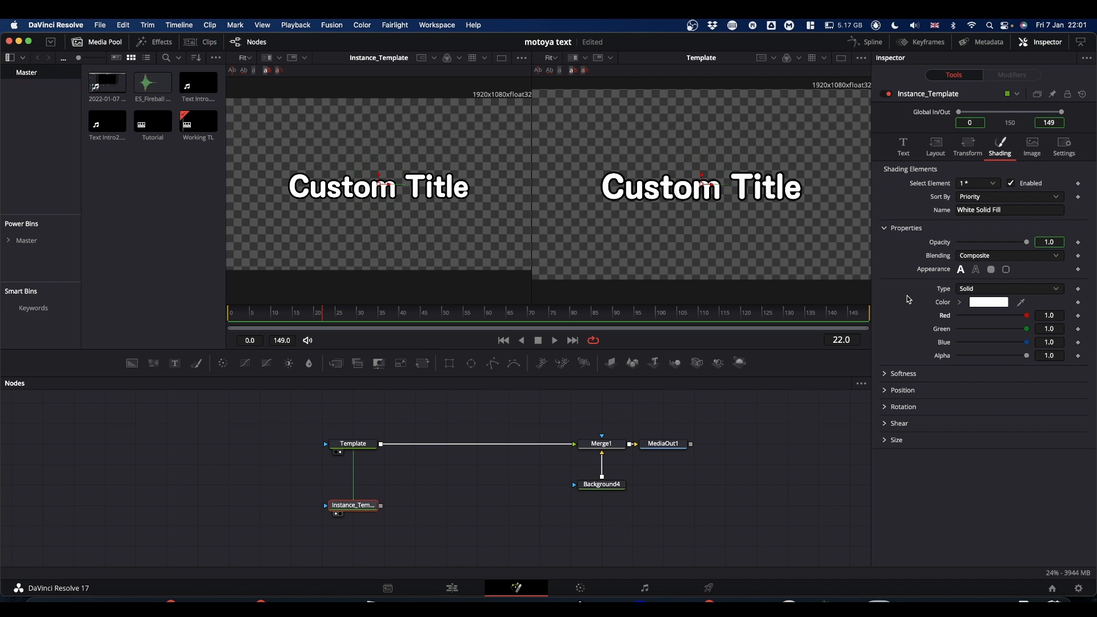
left_click(960, 304)
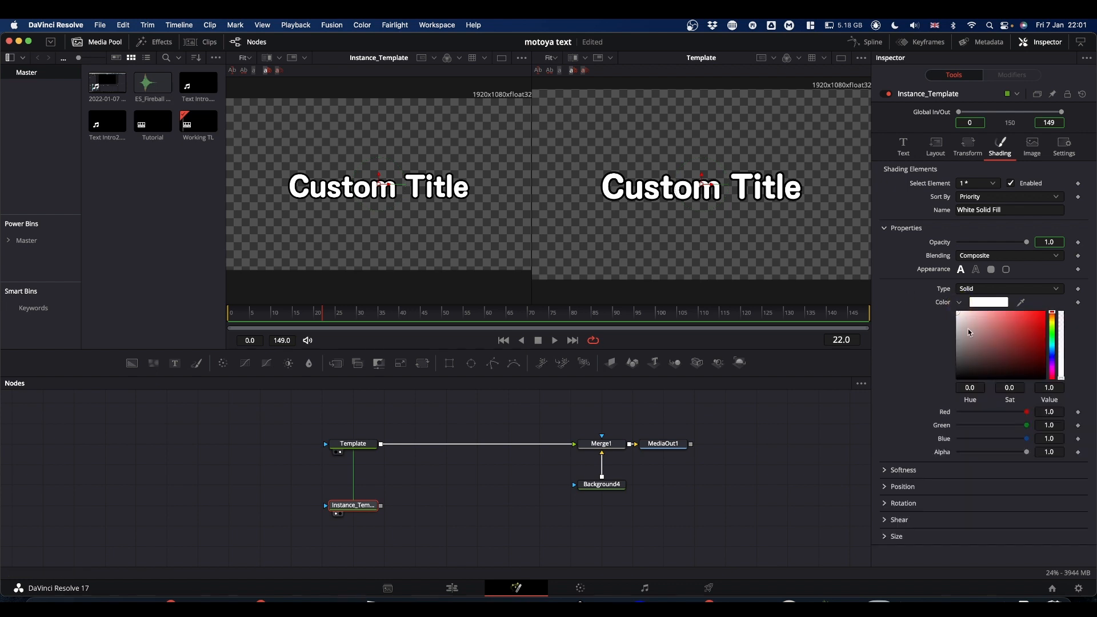
left_click(957, 377)
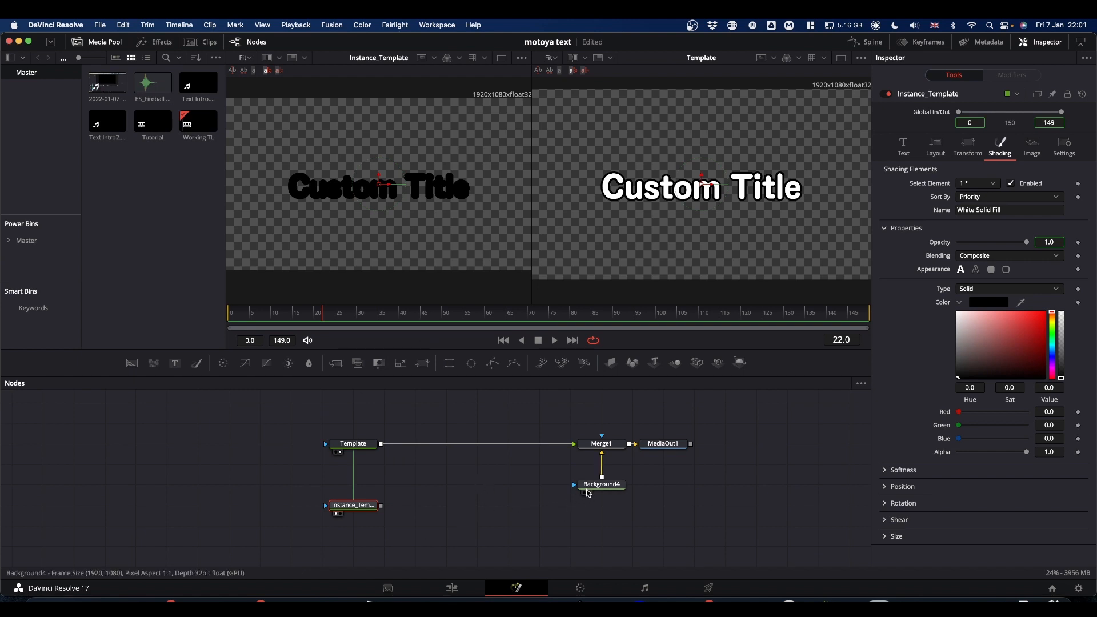
Merge Template over Instance_Template in a new Merge2 feeding Merge1, positioned between them
left_click_drag(592, 490, 622, 490)
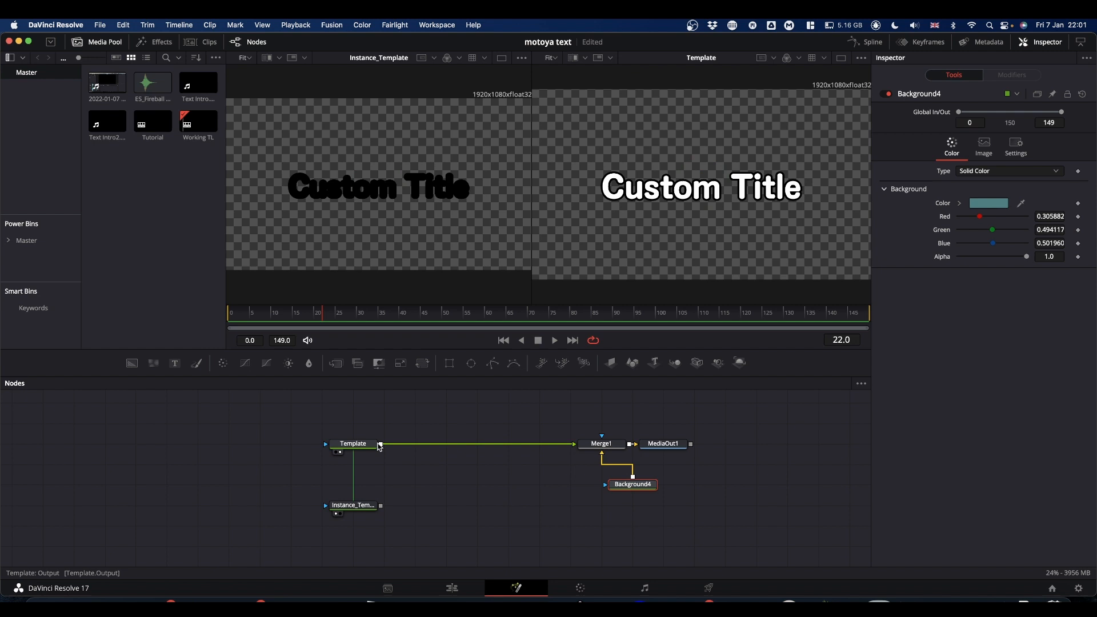
mouse_move(382, 445)
left_mouse_down()
mouse_move(398, 494)
mouse_move(381, 506)
left_mouse_up()
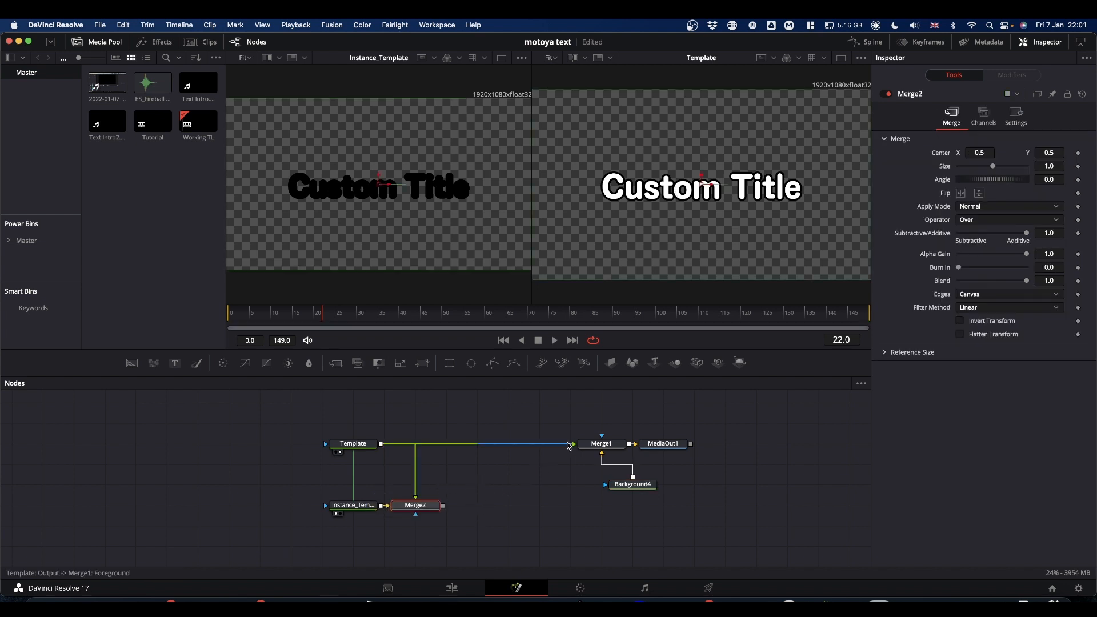
mouse_move(568, 445)
left_mouse_down()
mouse_move(445, 516)
mouse_move(575, 445)
left_mouse_up()
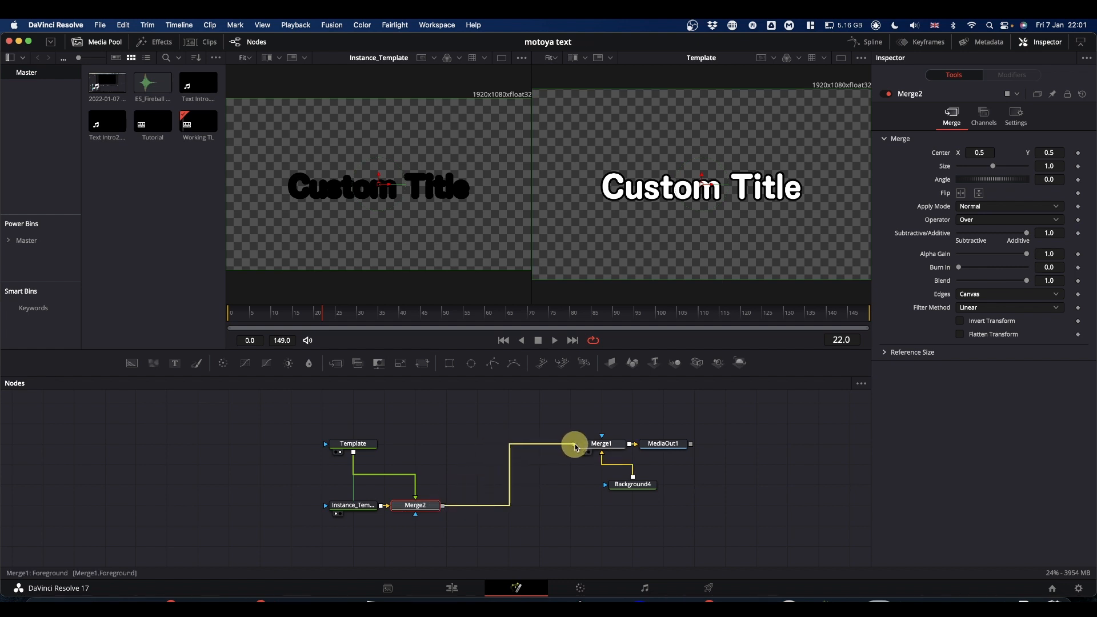
left_click_drag(429, 508, 490, 445)
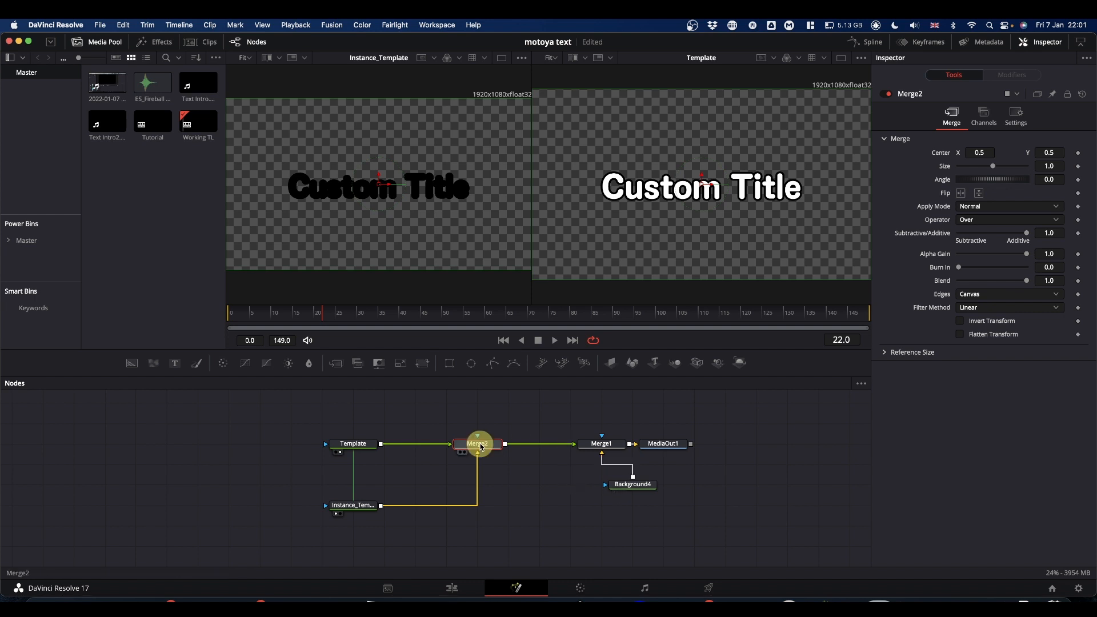
left_click_drag(478, 443, 508, 443)
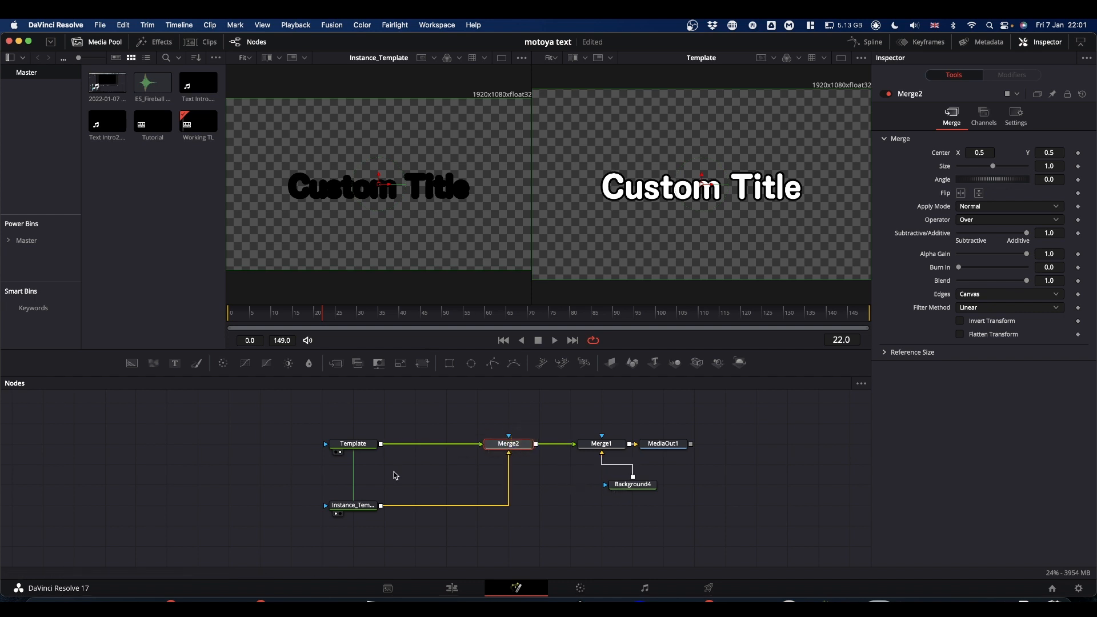
Add a Duplicate1 node after Instance_Template via the tool search and tidy its position before Merge2
left_click(349, 506)
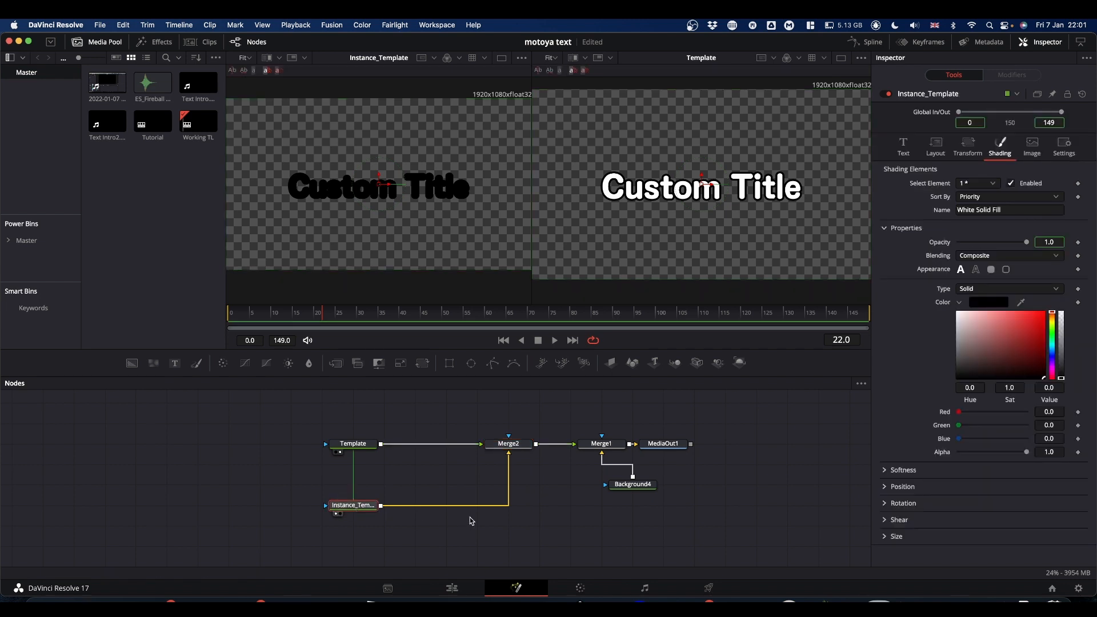
key("shift+space")
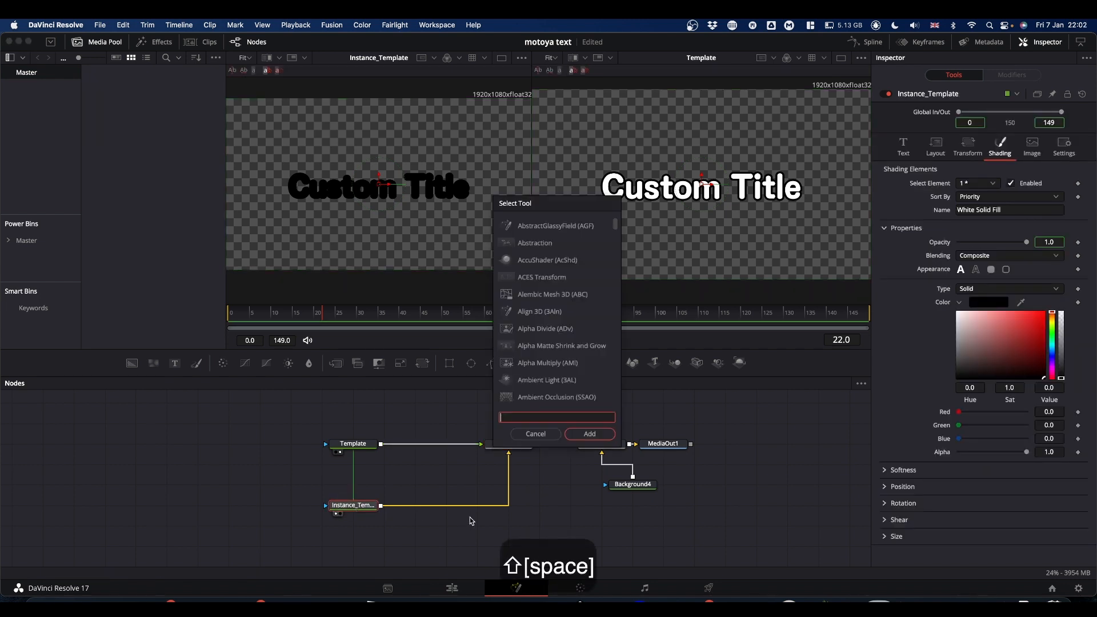
type("du")
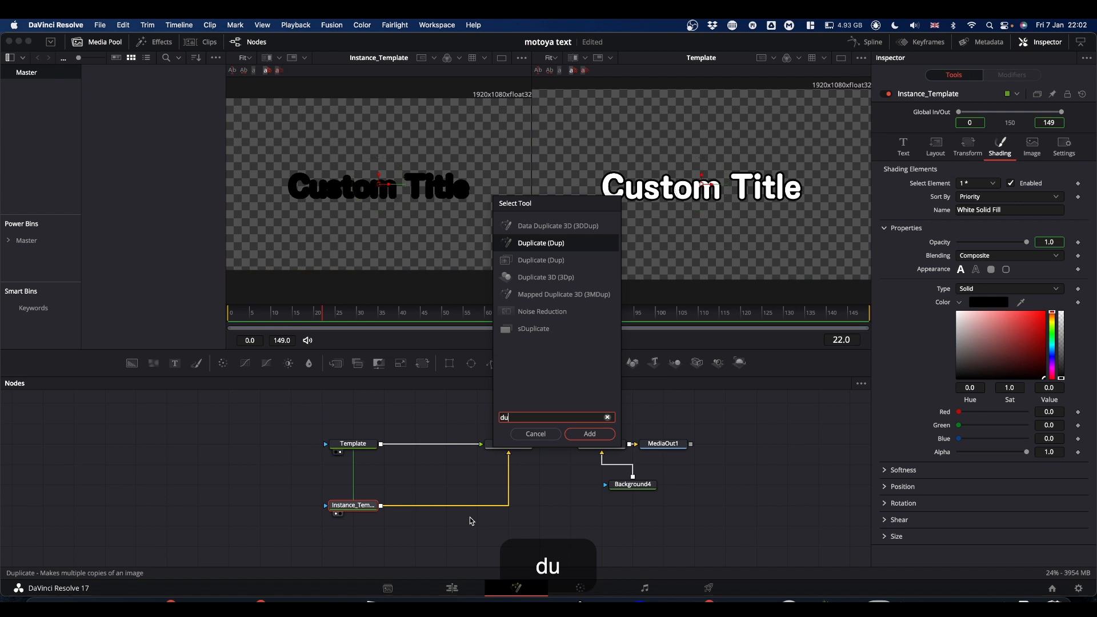
type("plicate")
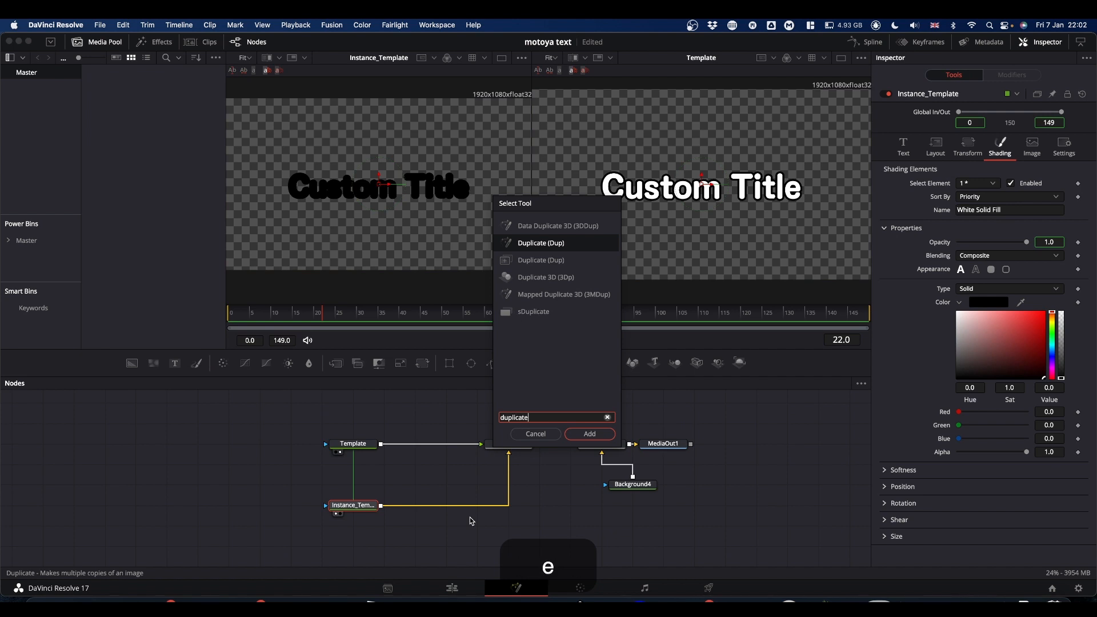
key("Down")
key("Return")
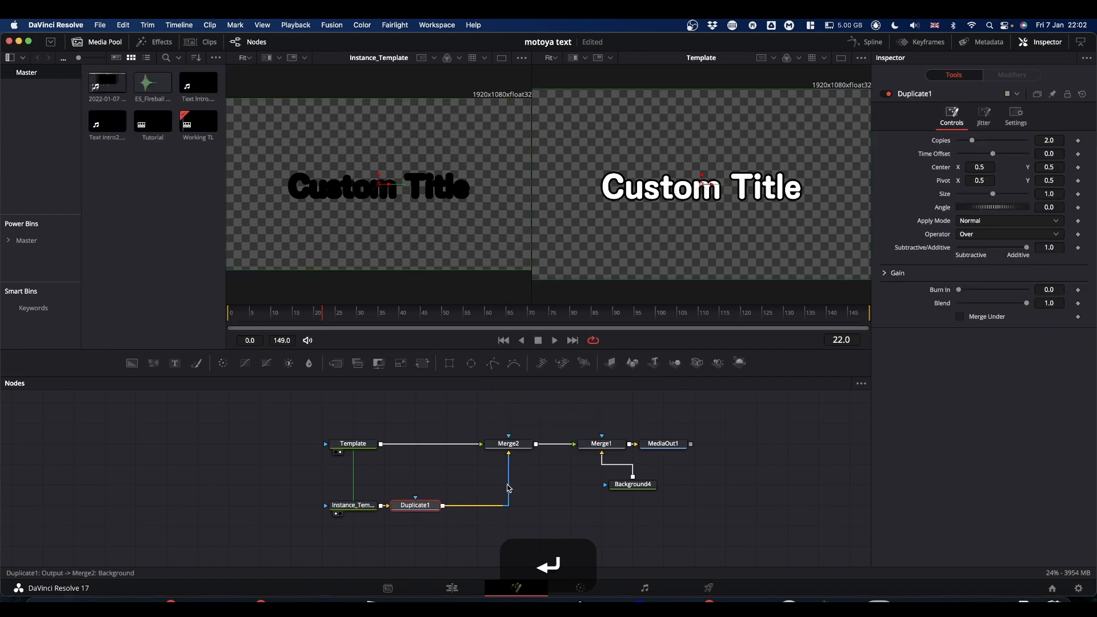
mouse_move(424, 504)
left_mouse_down()
mouse_move(426, 526)
mouse_move(420, 505)
mouse_move(508, 504)
left_mouse_up()
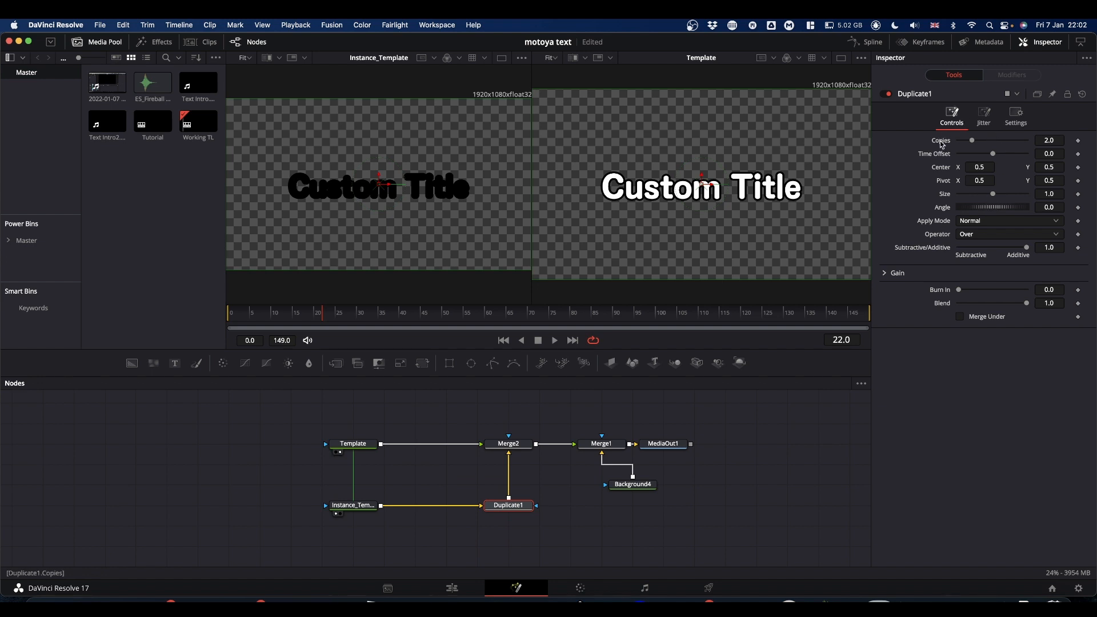
Set Duplicate1 to 10 copies and view MediaOut1's final output in the viewer
double_click(1048, 140)
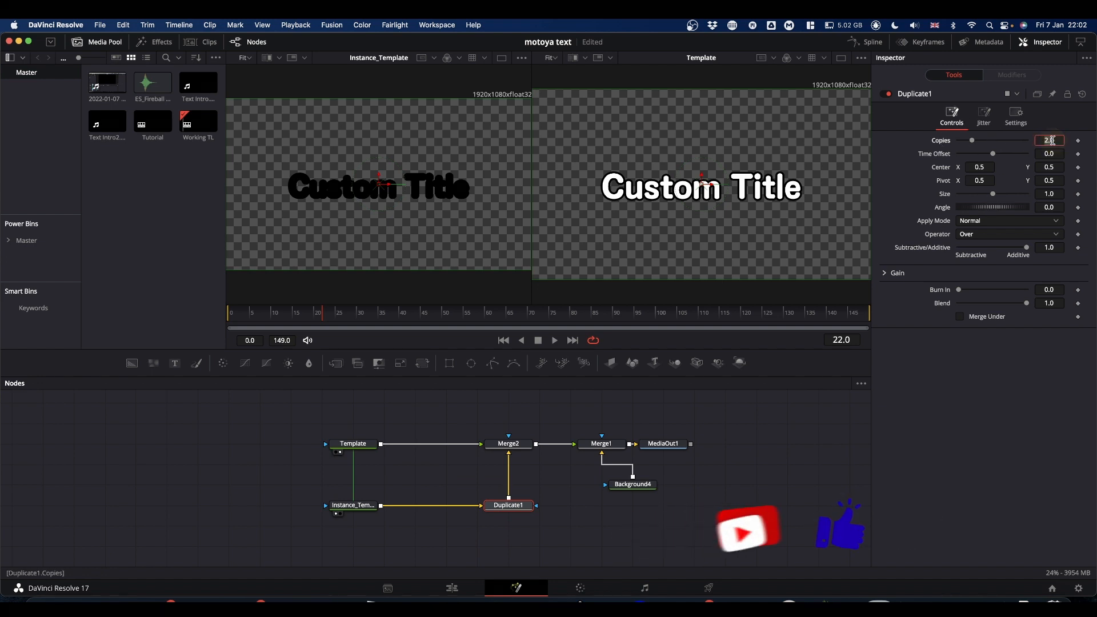
type("10")
key("Return")
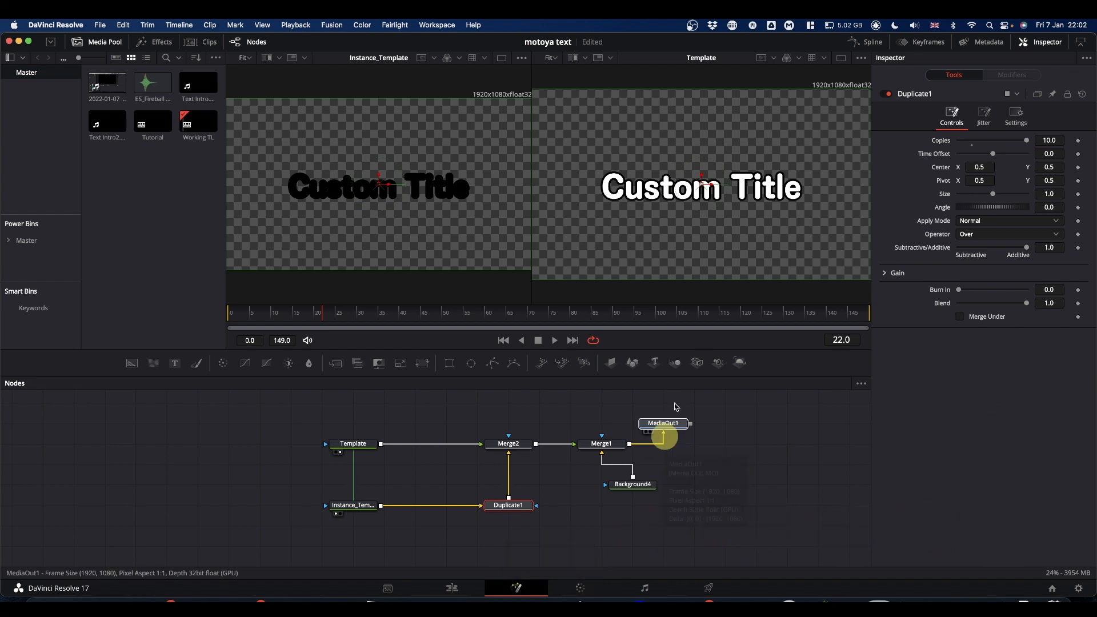
left_click_drag(664, 443, 669, 214)
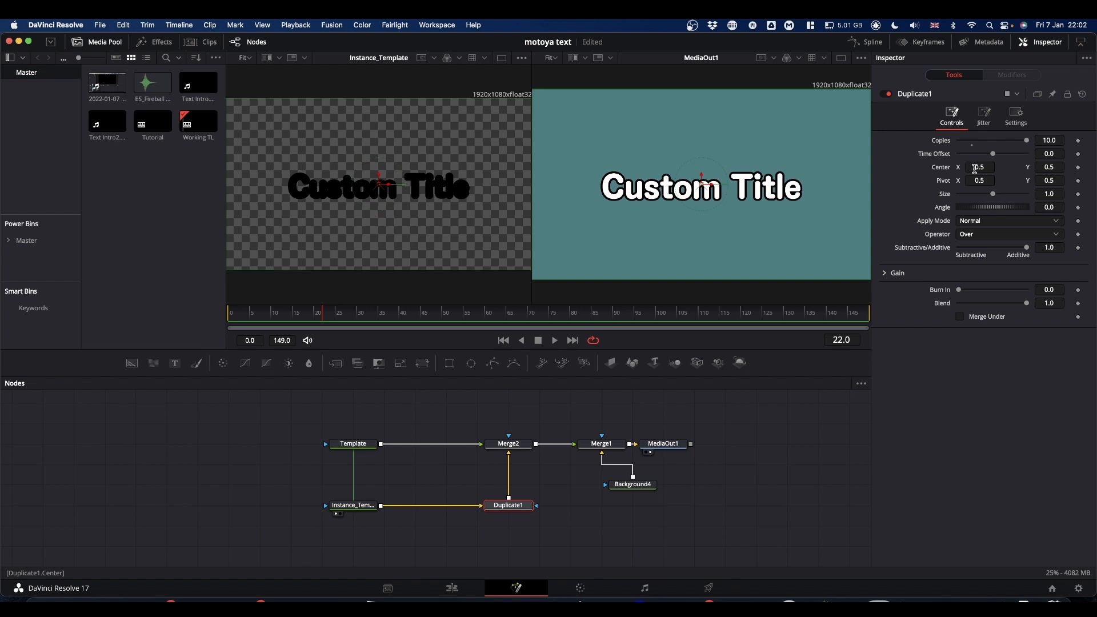
Offset the copies slightly right and down to Center 0.5014, 0.4974 for a stacked 3D look
left_click(977, 167, "super")
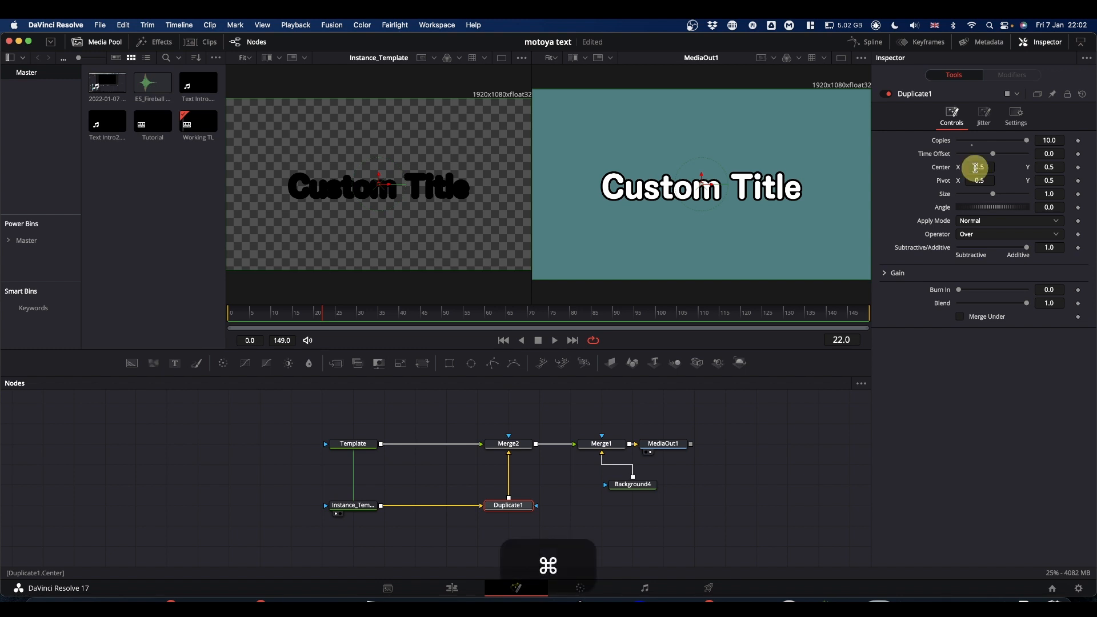
left_click_drag(976, 168, 982, 168)
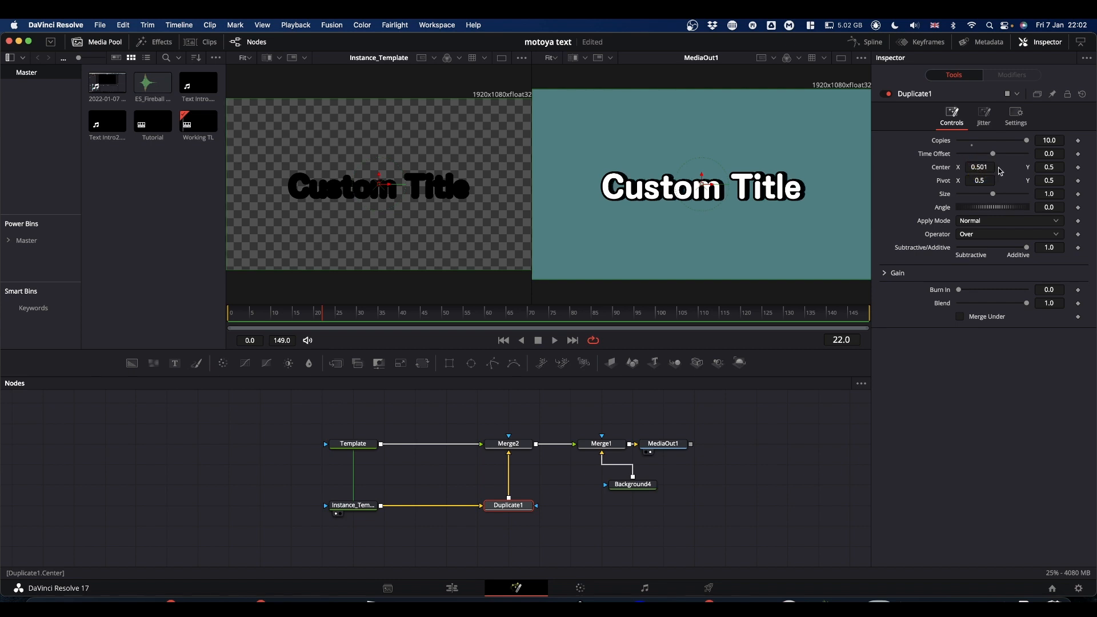
left_click_drag(1057, 167, 1049, 167)
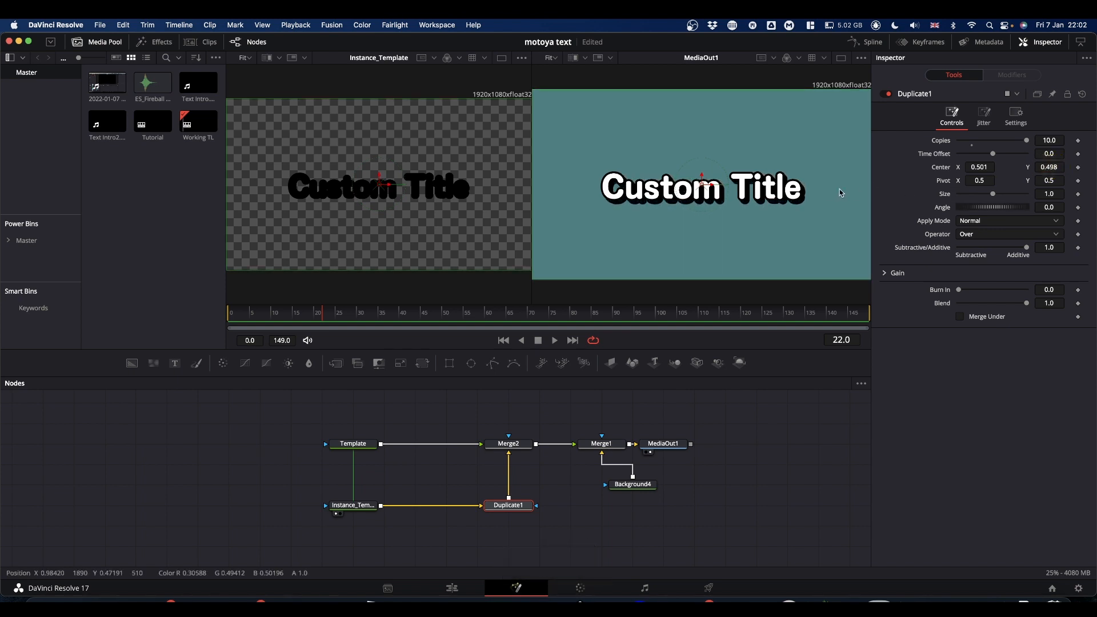
left_click_drag(981, 167, 982, 166)
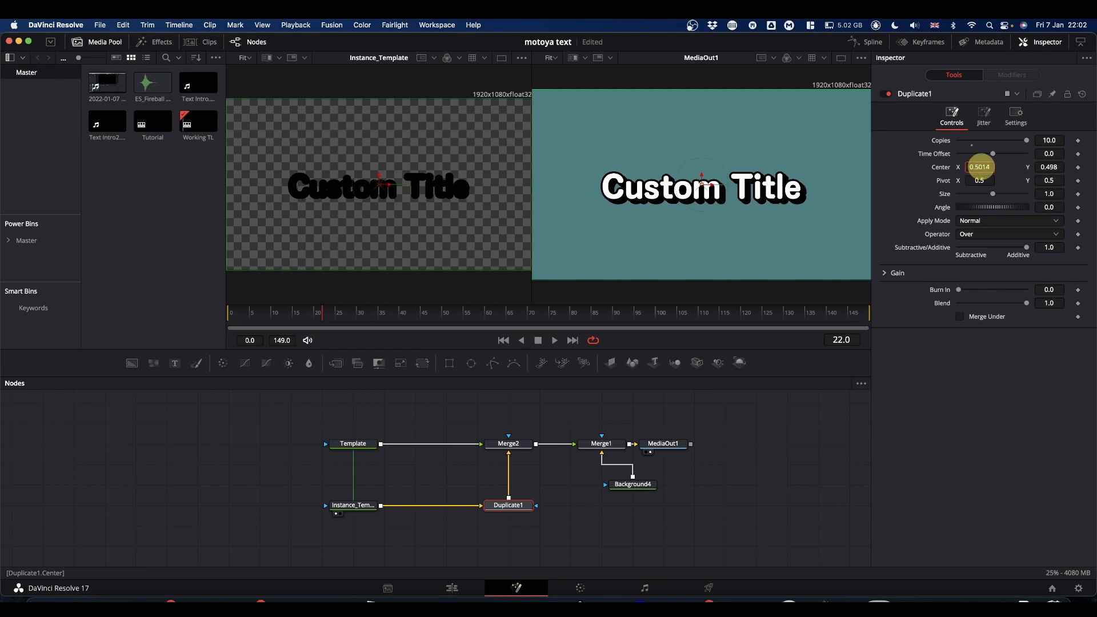
left_click_drag(1052, 168, 1049, 167)
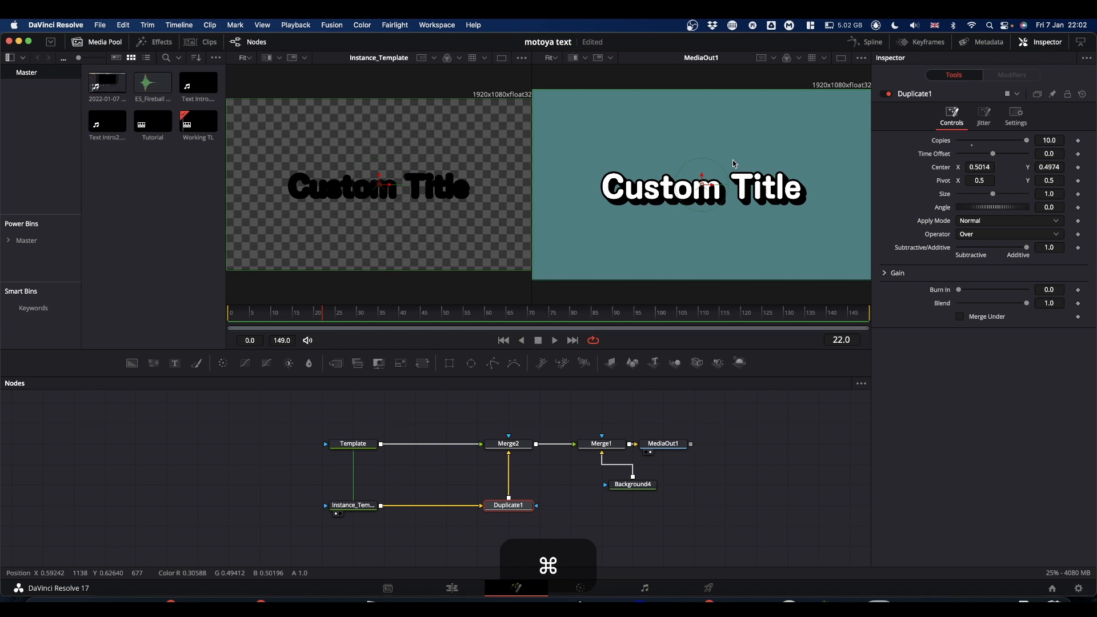
scroll(733, 168, "up", 3)
scroll(733, 168, "up", 3)
scroll(706, 218, "down", 2)
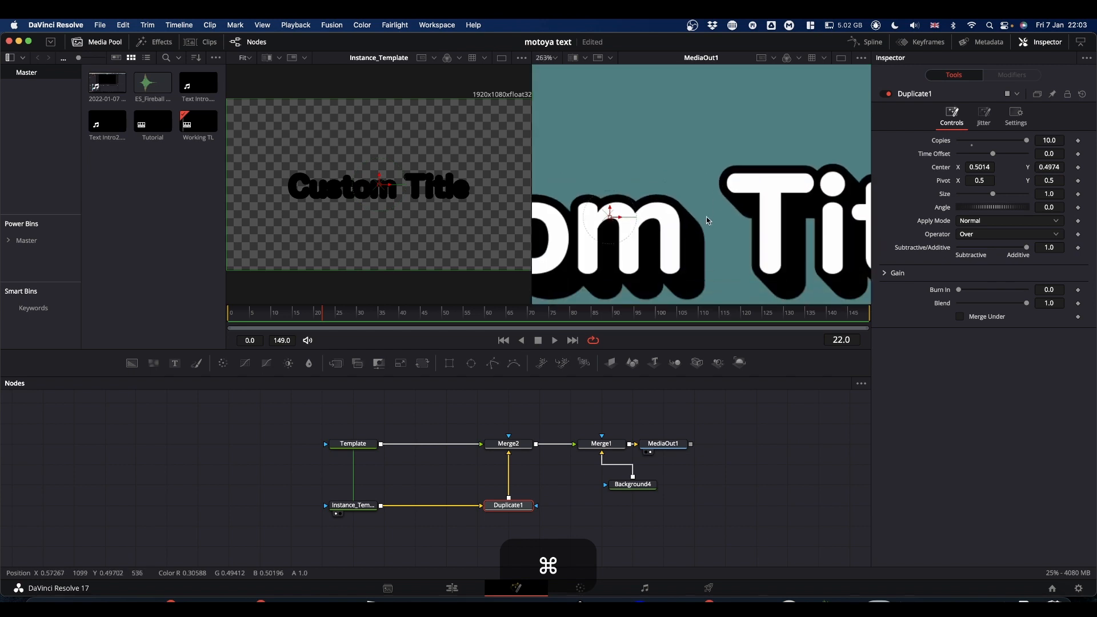
scroll(706, 216, "down", 4)
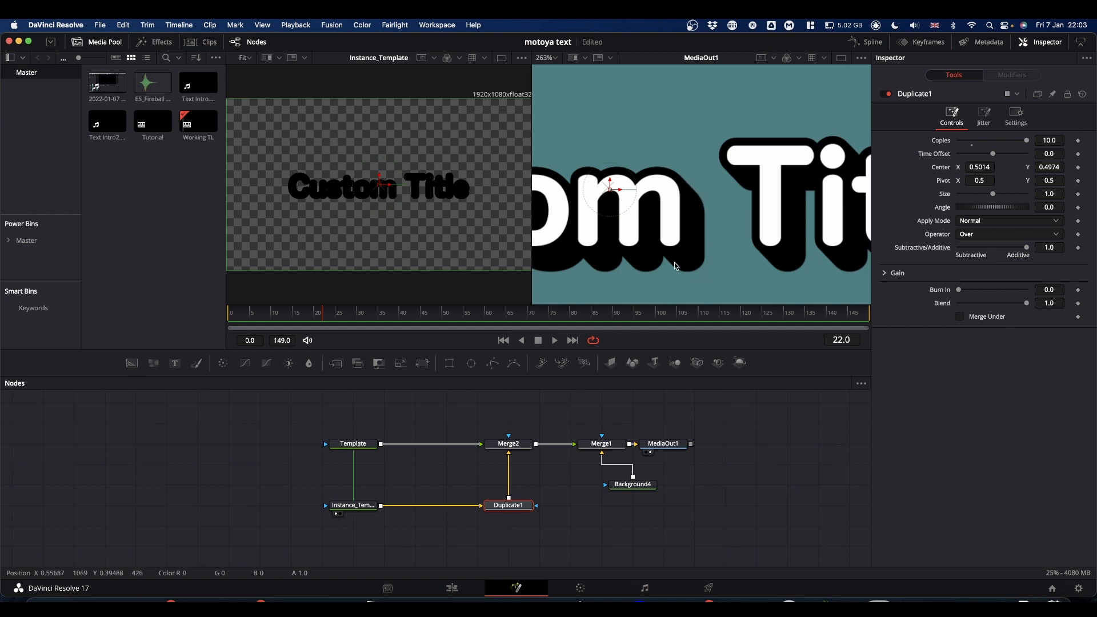
scroll(698, 180, "down", 4)
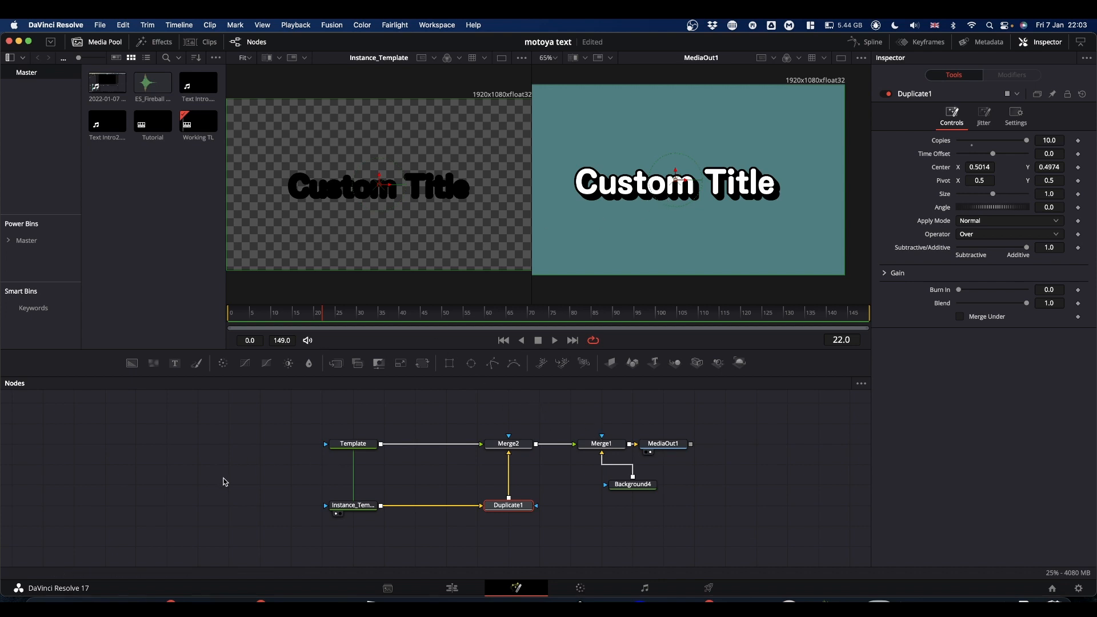
Select the Template node and switch its Shading to element 2, Red Outline
left_click(352, 445)
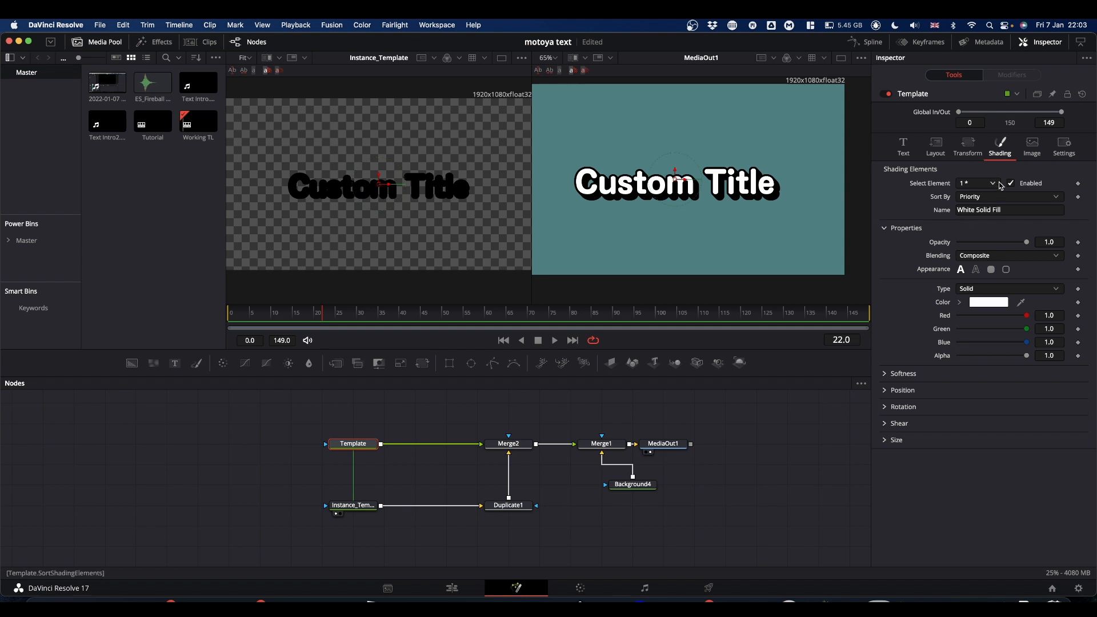
left_click(993, 185)
left_click(977, 209)
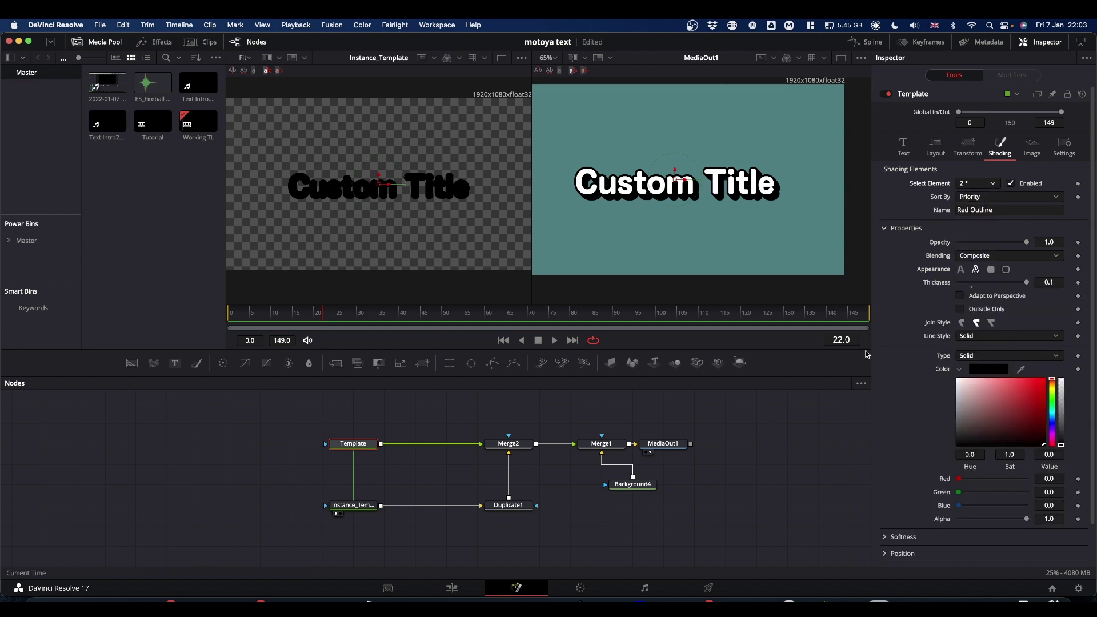
scroll(934, 358, "down", 3)
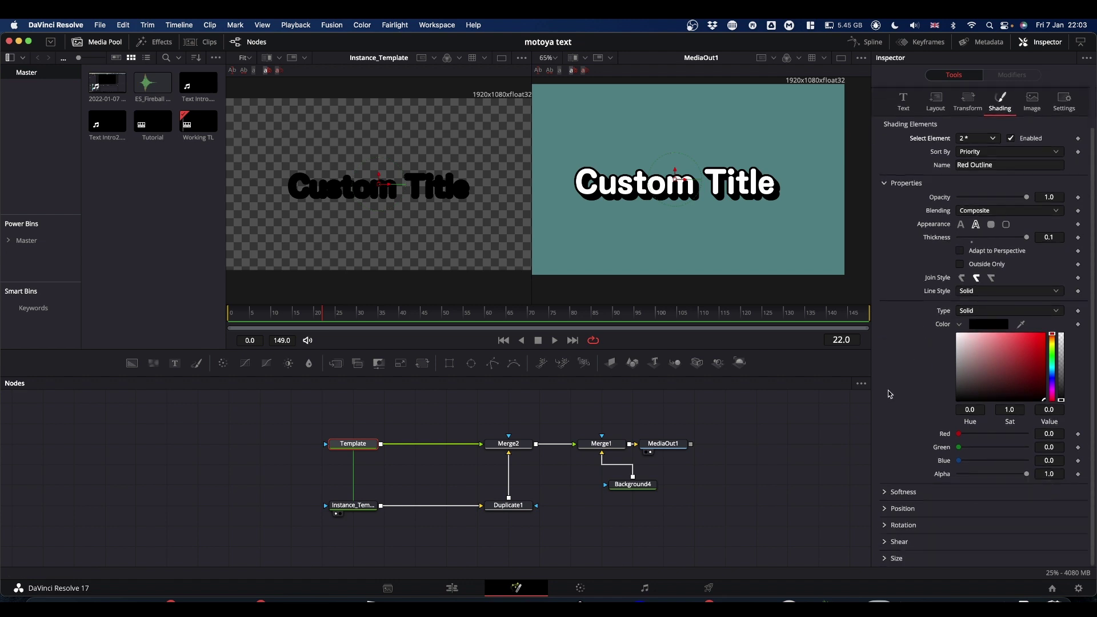
Publish the Red Outline's Red, Green and Blue colour values
right_click(944, 435)
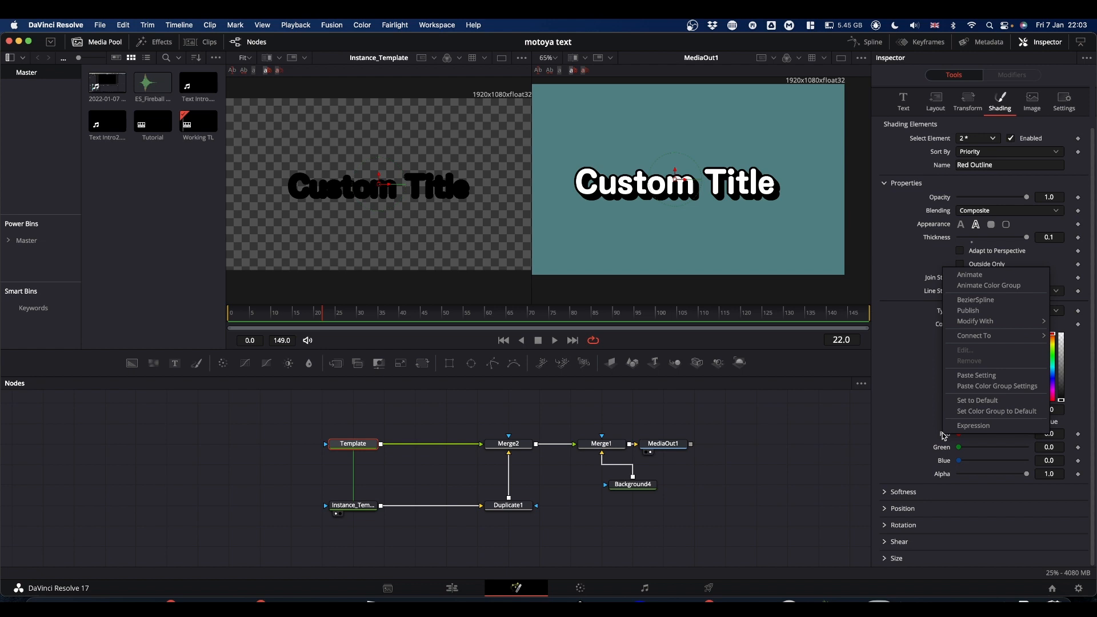
left_click(969, 311)
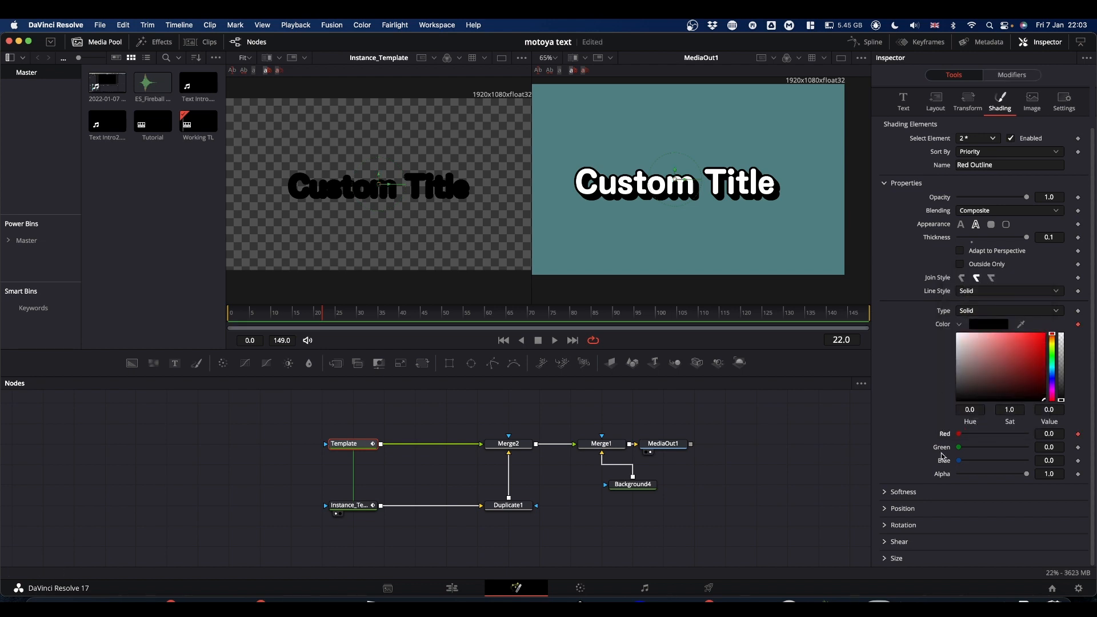
right_click(940, 446)
mouse_move(975, 335)
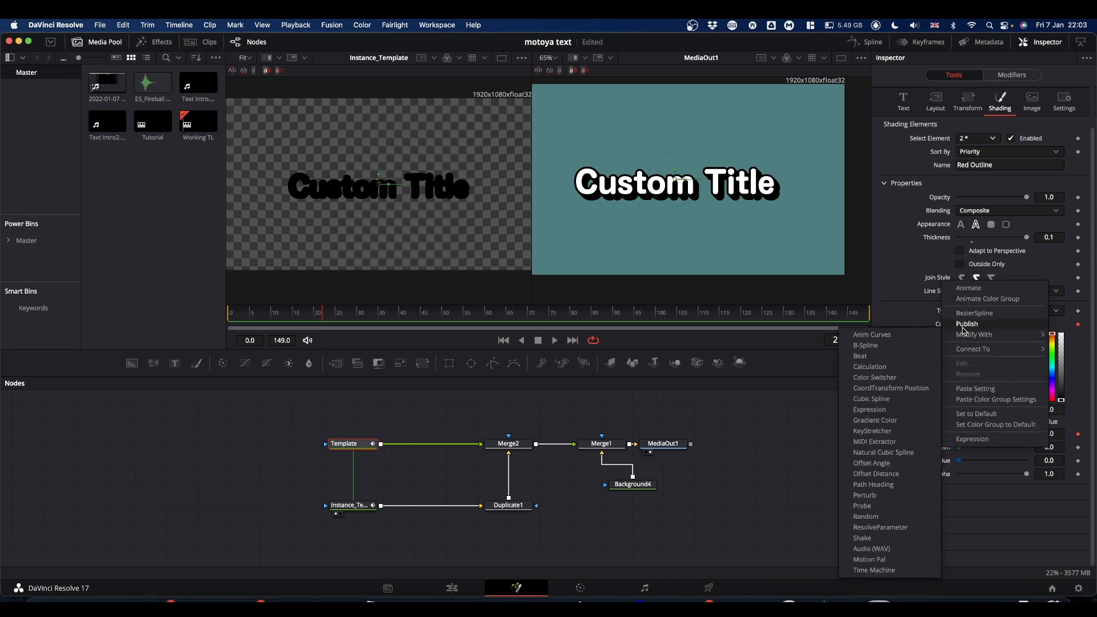
left_click(967, 323)
right_click(943, 460)
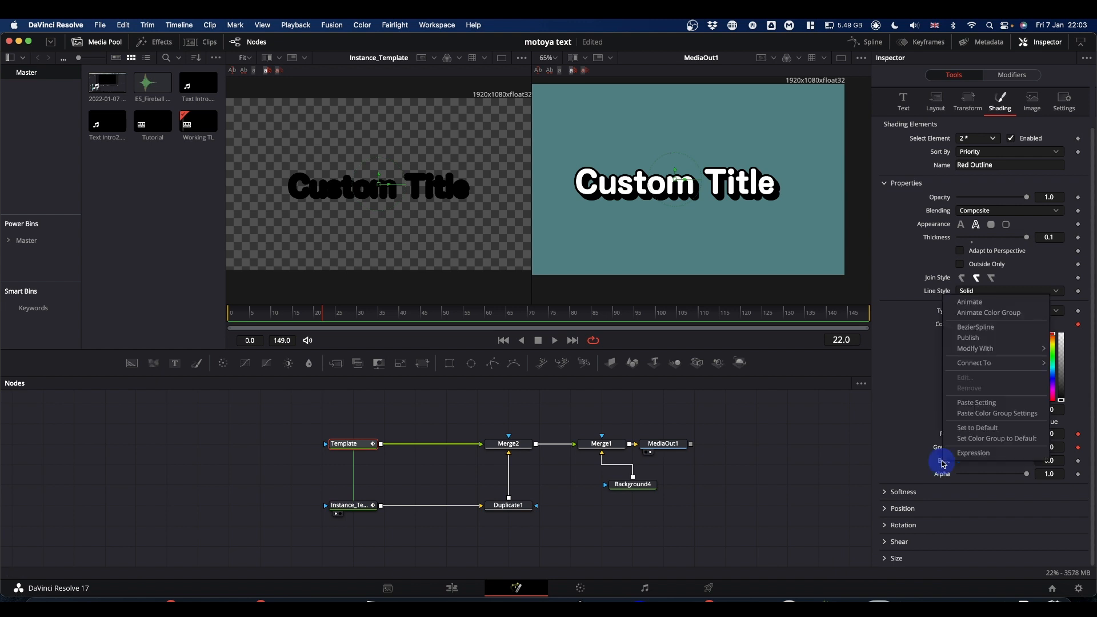
left_click(967, 338)
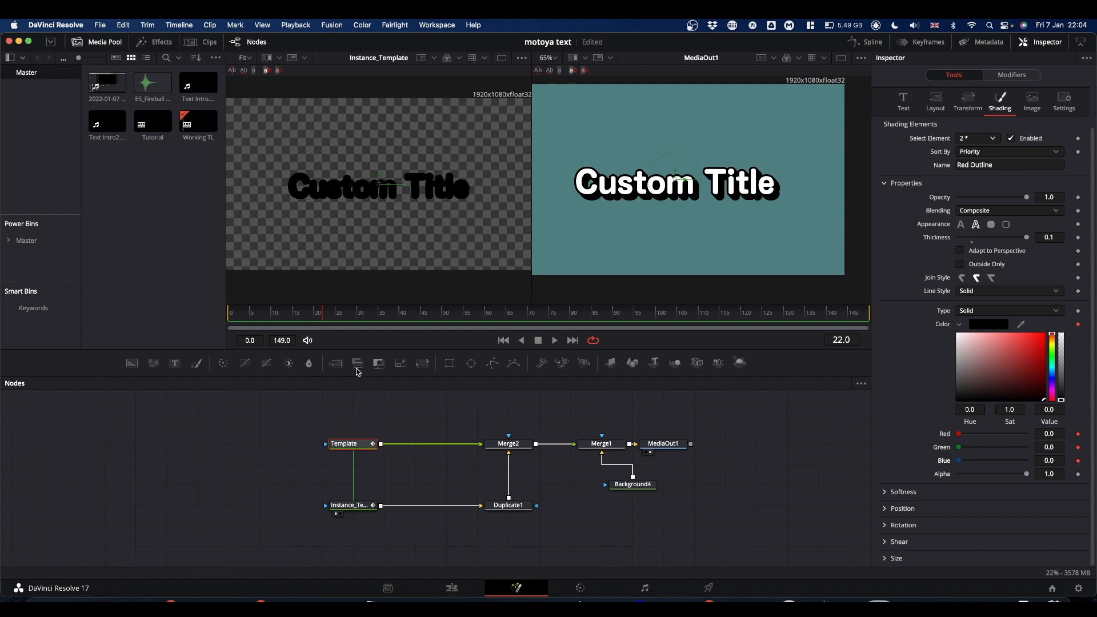
Select Instance_Template and switch its Shading to the White Solid Fill element
left_click(348, 507)
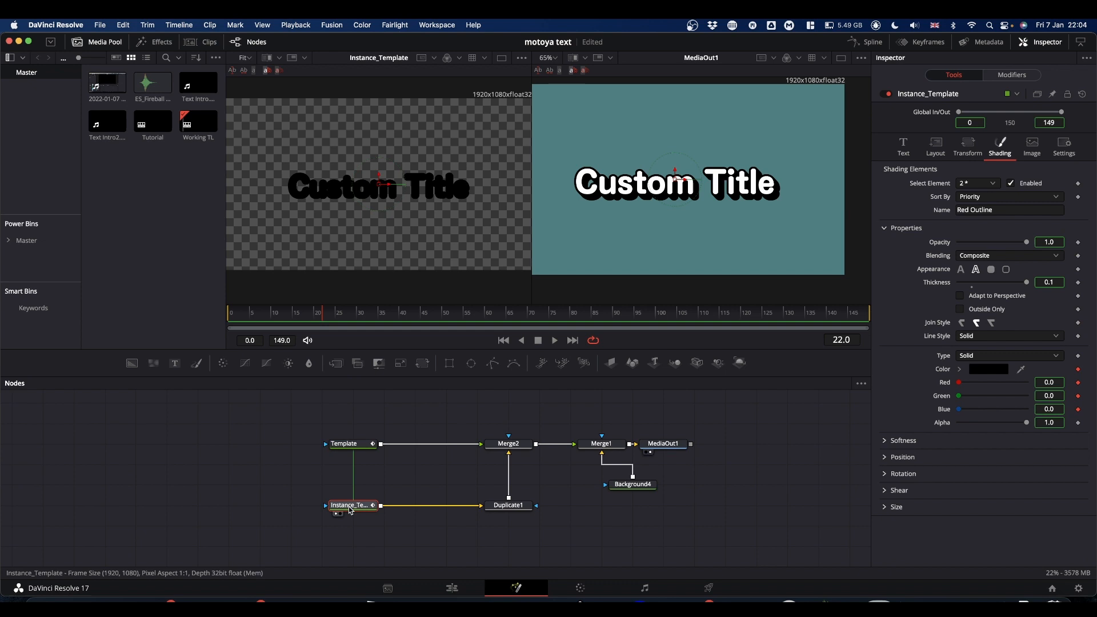
left_click(993, 183)
left_click(964, 196)
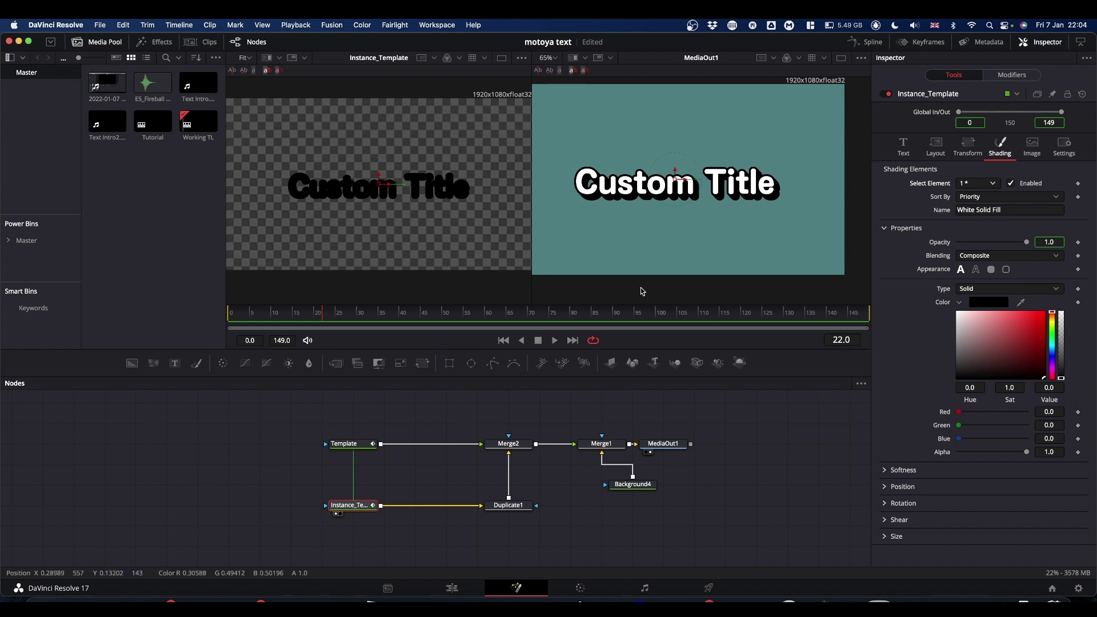
Connect the fill's Red, Green and Blue values to the Template node's published colour
right_click(945, 415)
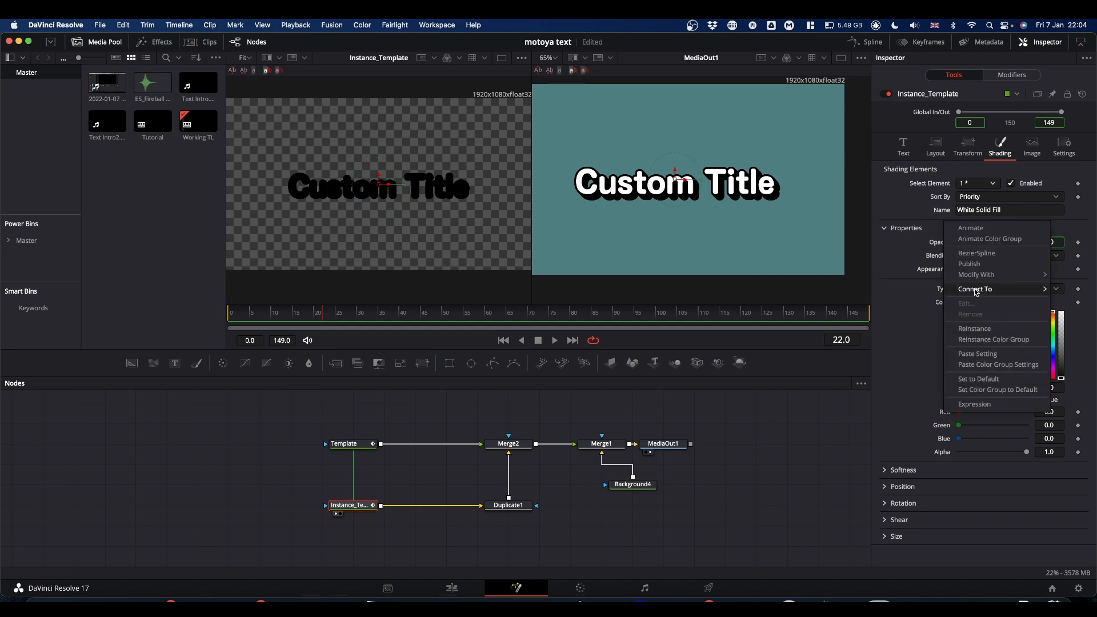
mouse_move(999, 289)
mouse_move(911, 288)
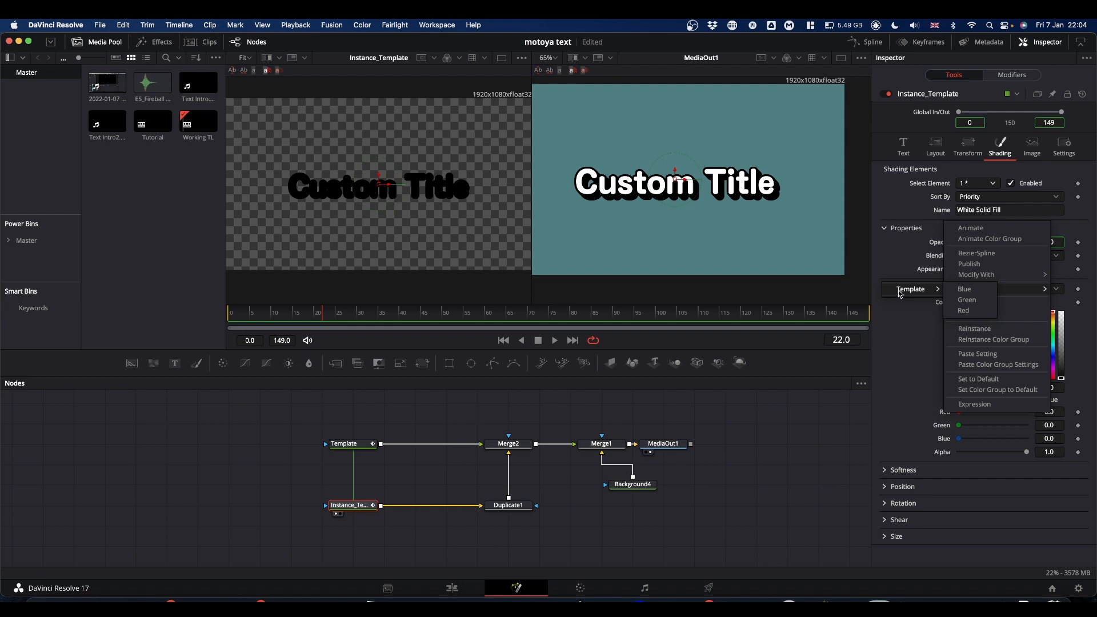
left_click(969, 310)
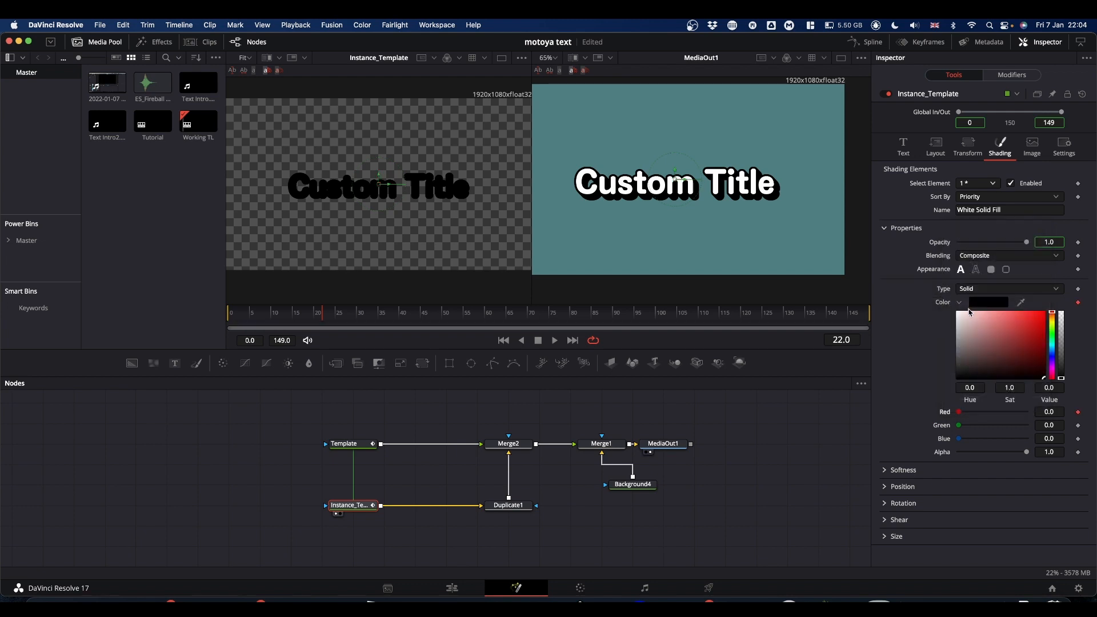
right_click(942, 427)
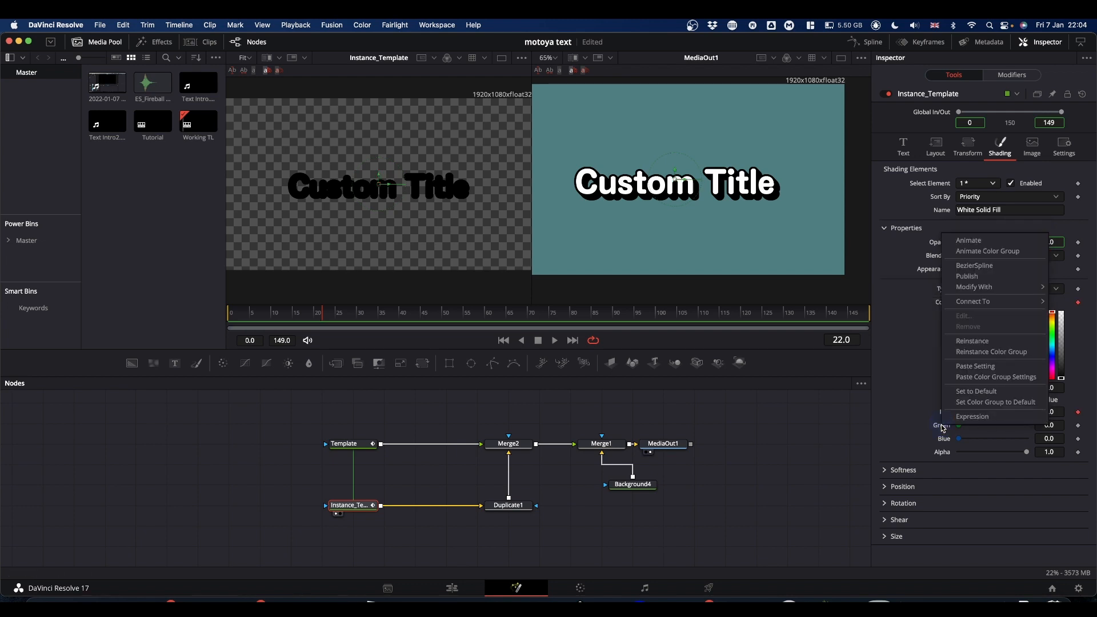
mouse_move(973, 301)
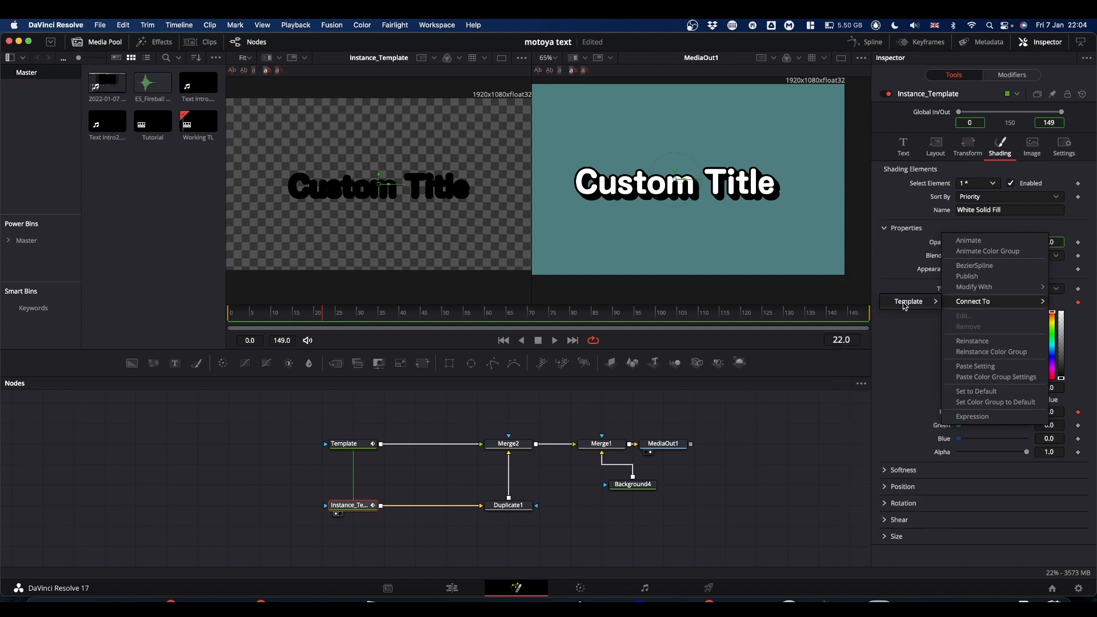
left_click(968, 317)
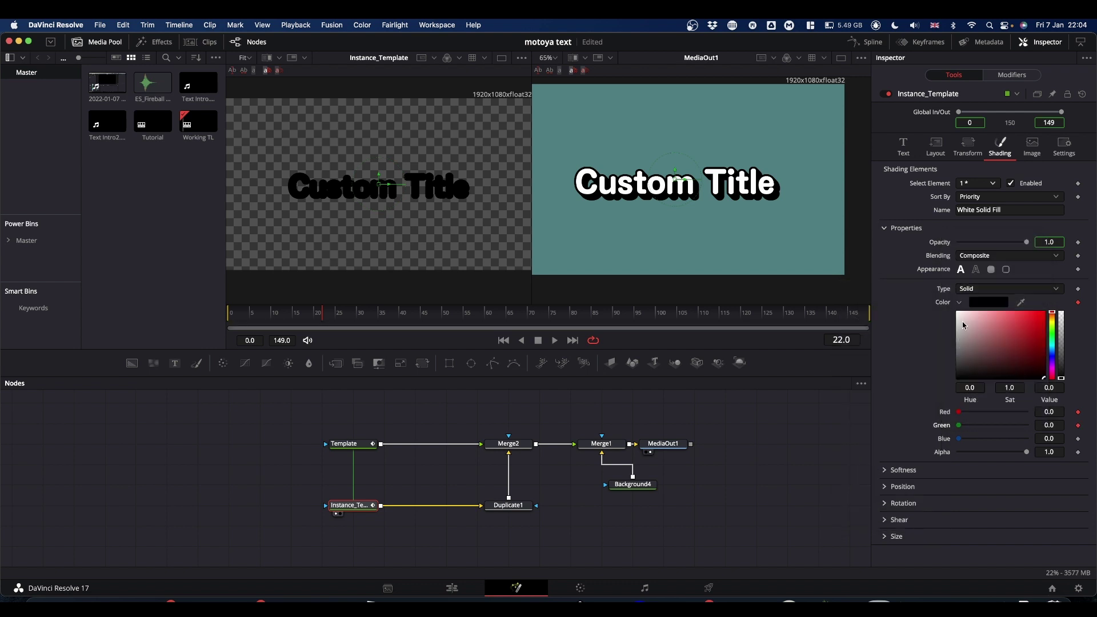
right_click(945, 438)
mouse_move(994, 317)
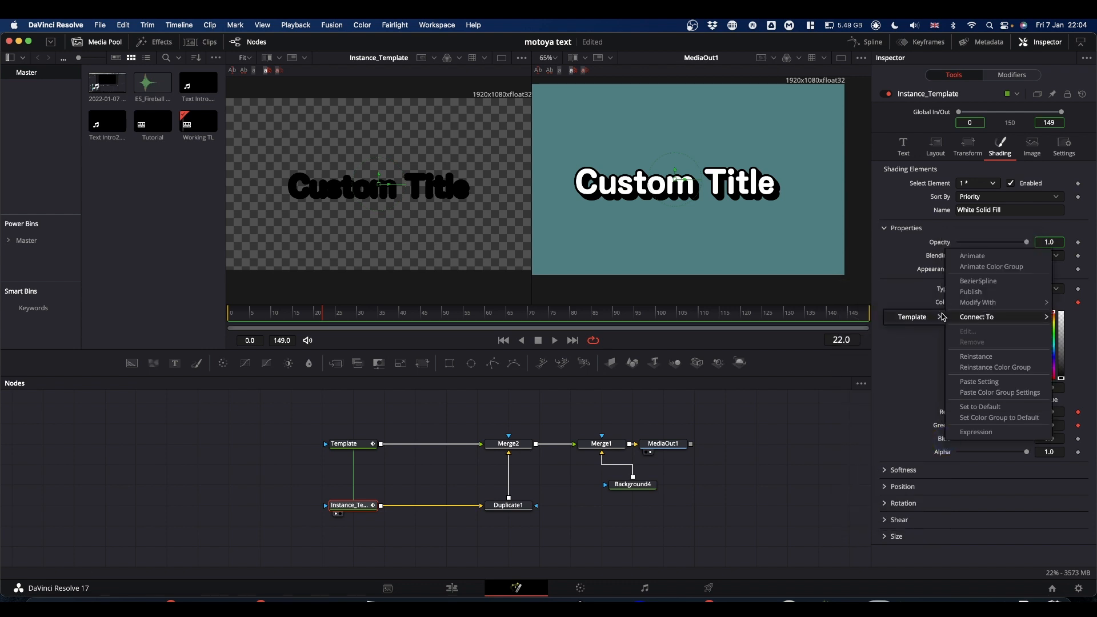
mouse_move(912, 317)
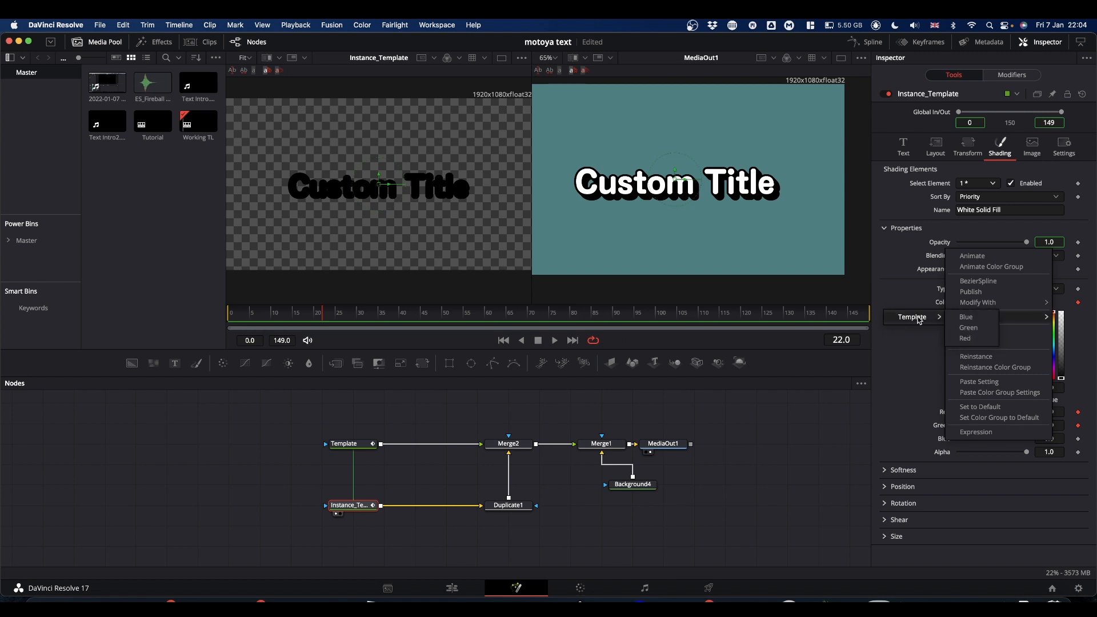
left_click(966, 316)
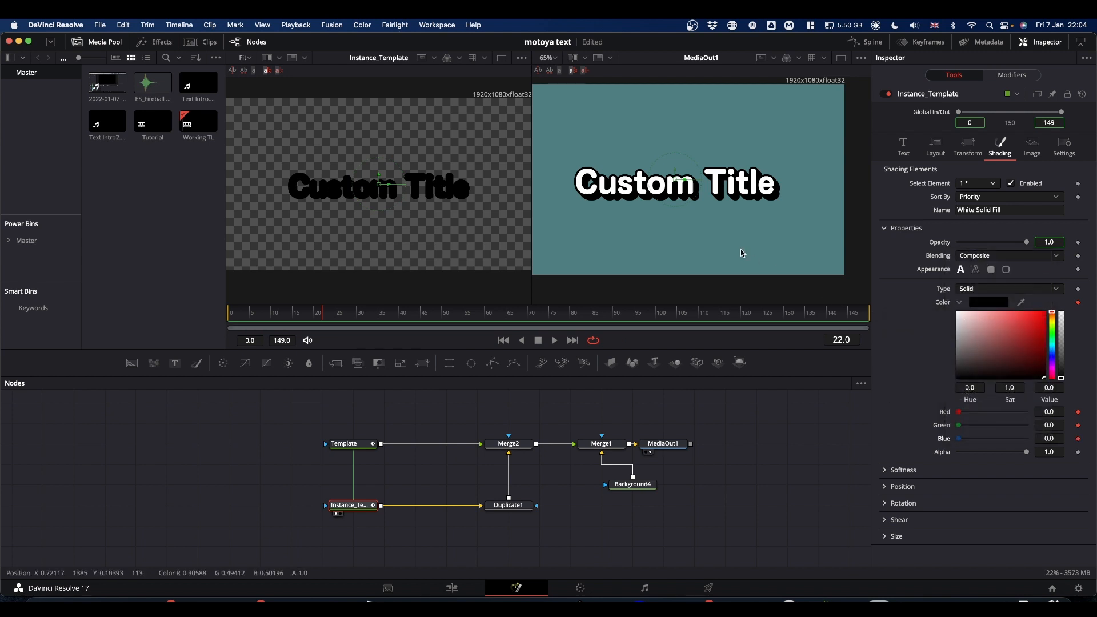
left_click(345, 445)
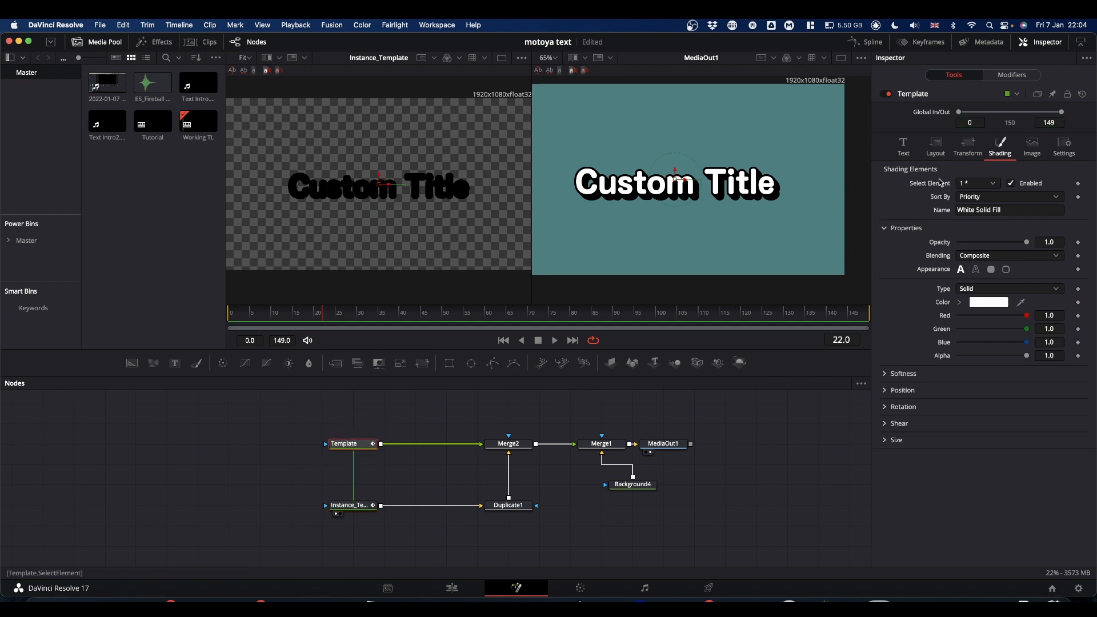
Set the Template's Red Outline element to a purple colour
left_click(992, 184)
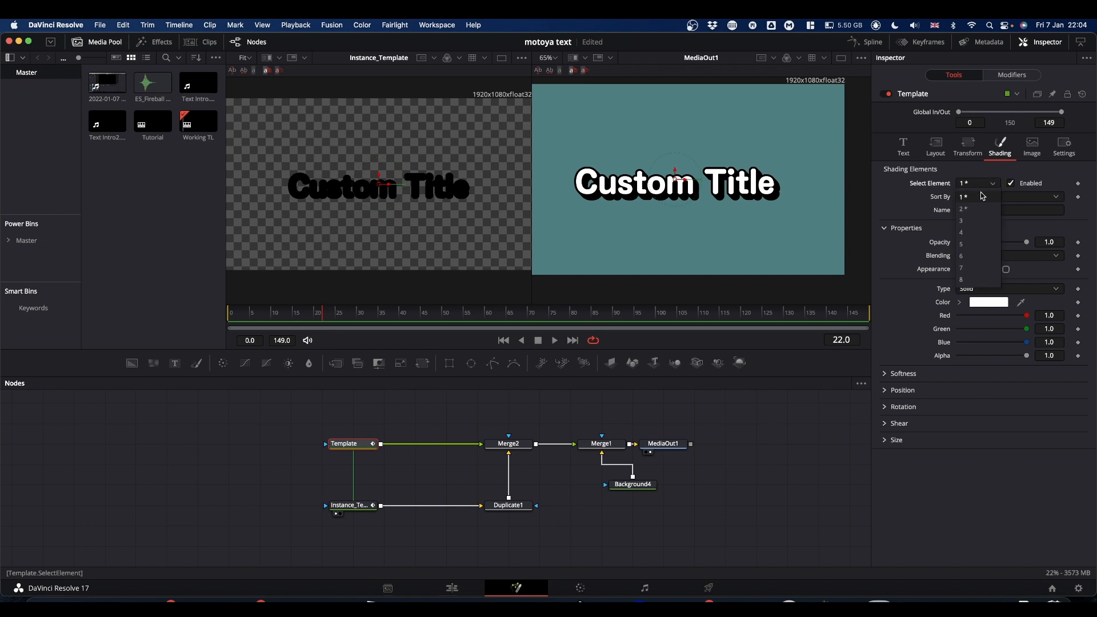
left_click(977, 206)
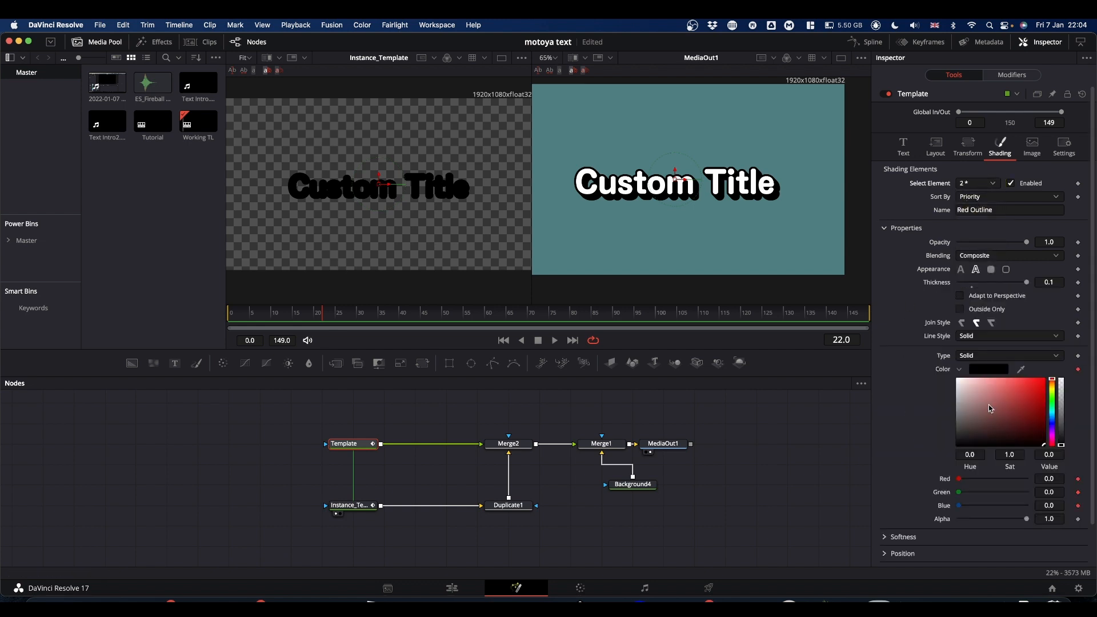
mouse_move(1005, 408)
left_mouse_down()
mouse_move(1022, 418)
mouse_move(1023, 401)
mouse_move(1053, 384)
mouse_move(1053, 435)
mouse_move(1018, 392)
left_mouse_up()
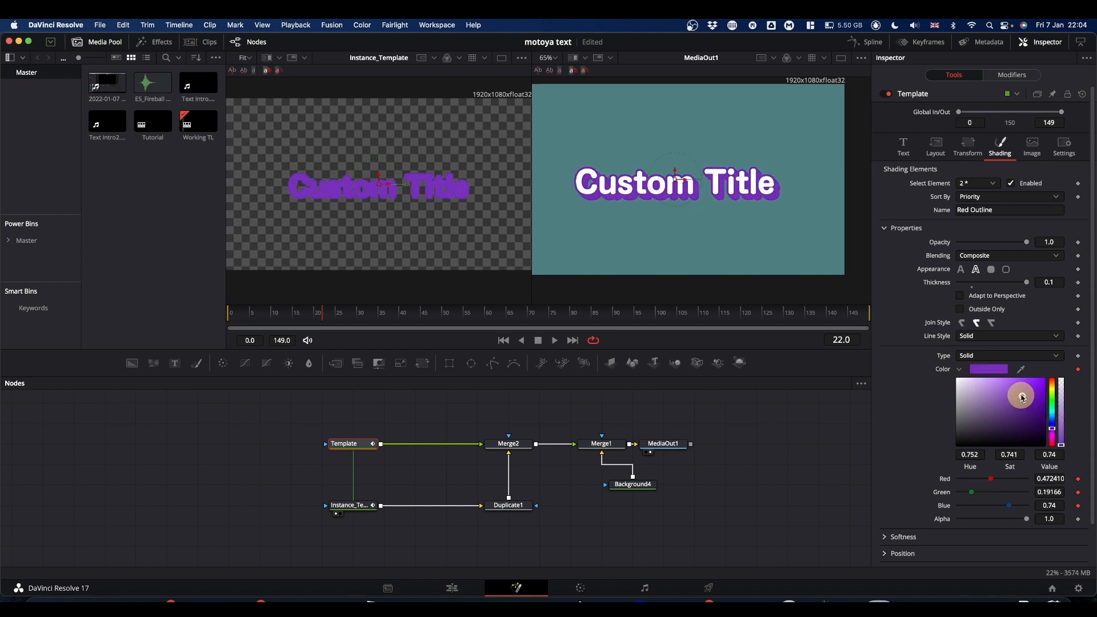
Shift the White Solid Fill element's hue to a light green
left_click(993, 183)
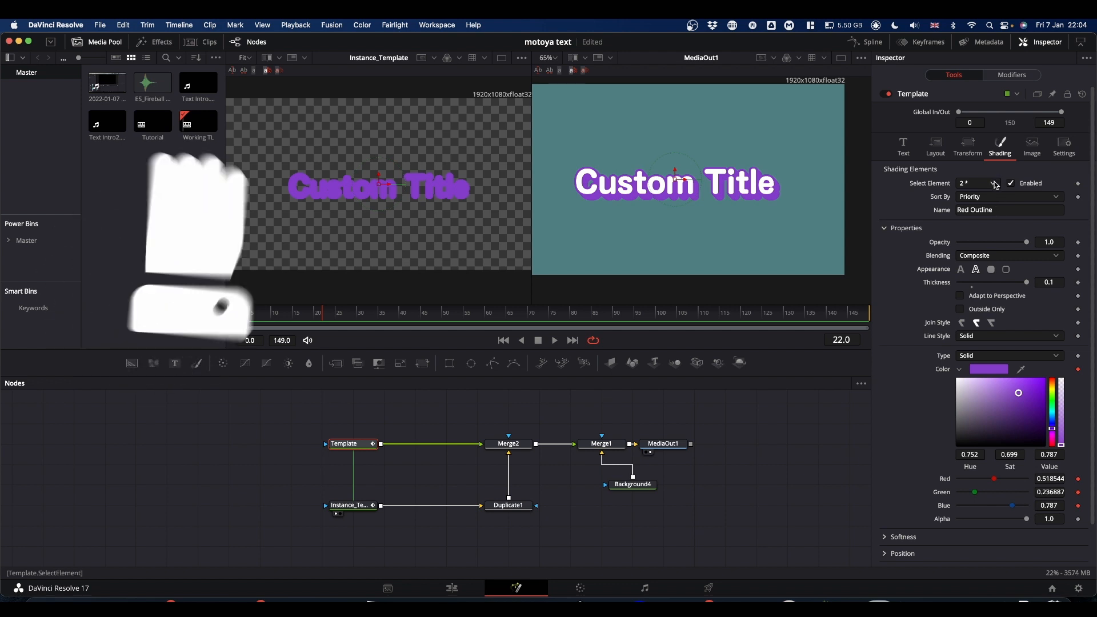
left_click(977, 198)
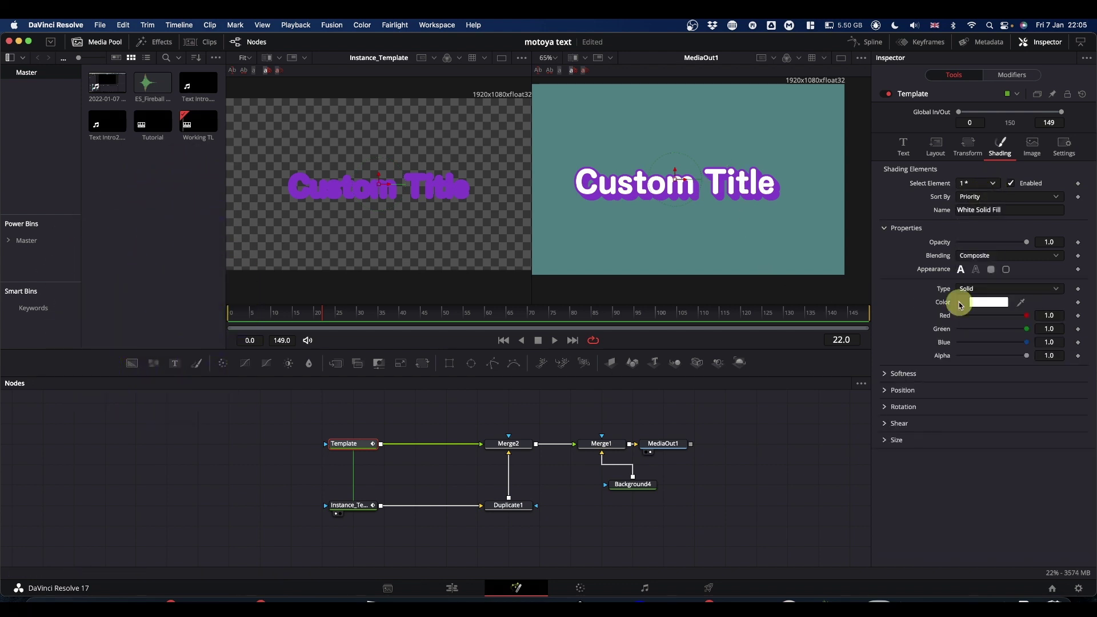
left_click(961, 303)
mouse_move(1053, 314)
left_mouse_down()
mouse_move(1055, 339)
mouse_move(1012, 316)
left_mouse_up()
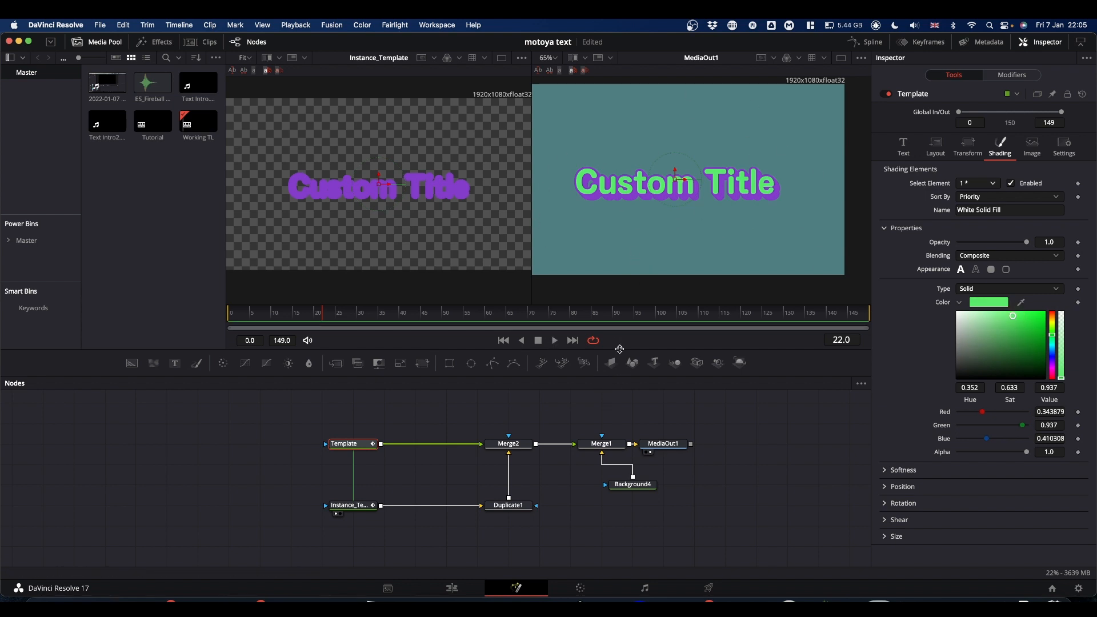
On the Edit page, save the Text+ title to the Media Pool and place a copy later on Video 1
left_click(452, 588)
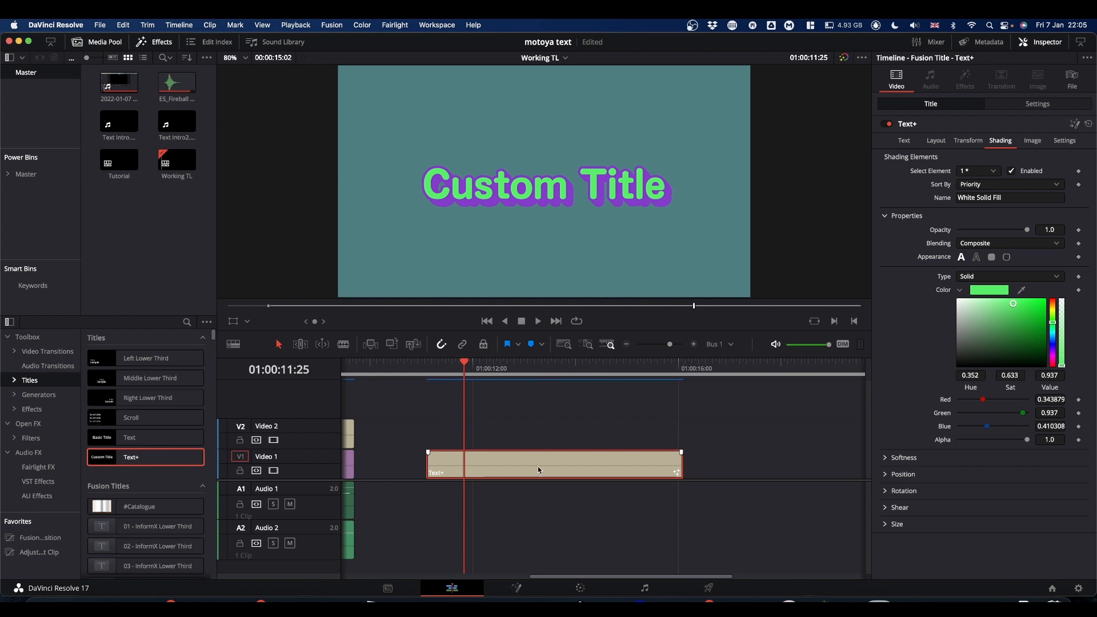
left_click_drag(539, 469, 157, 234)
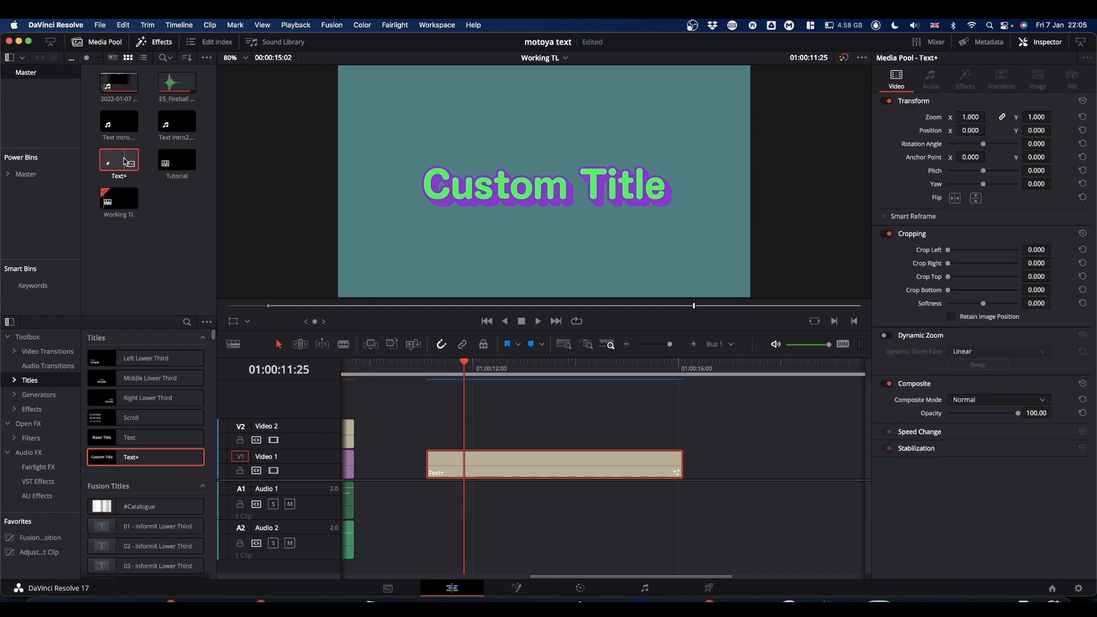
left_click_drag(127, 161, 729, 473)
Replace the new title copy's 'Custom Title' text with 'Simon'
left_click(762, 369)
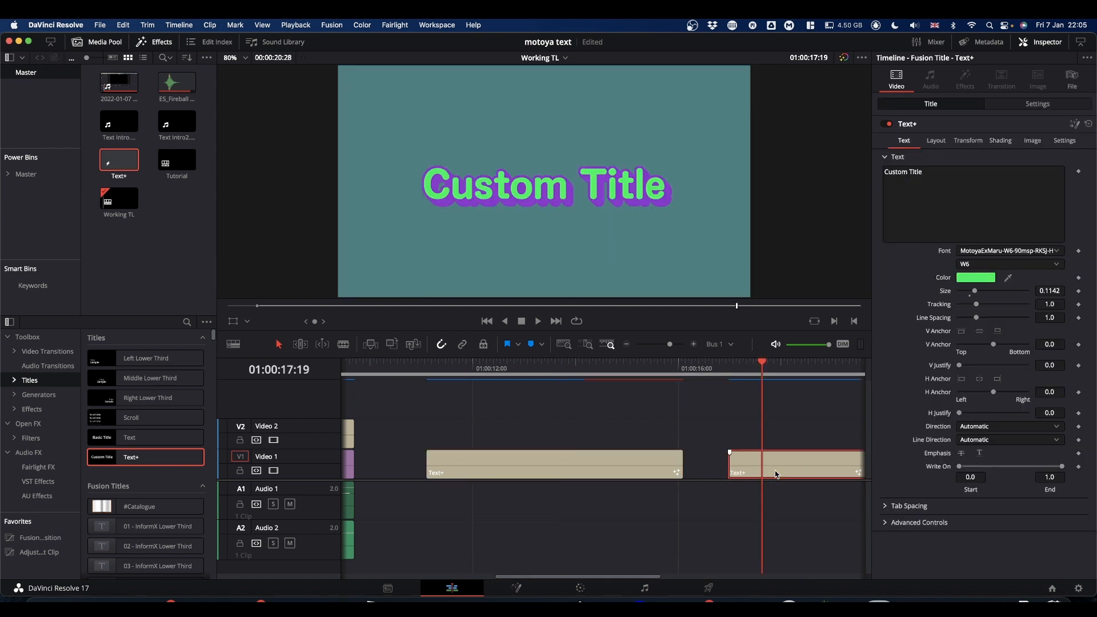
left_click(943, 172)
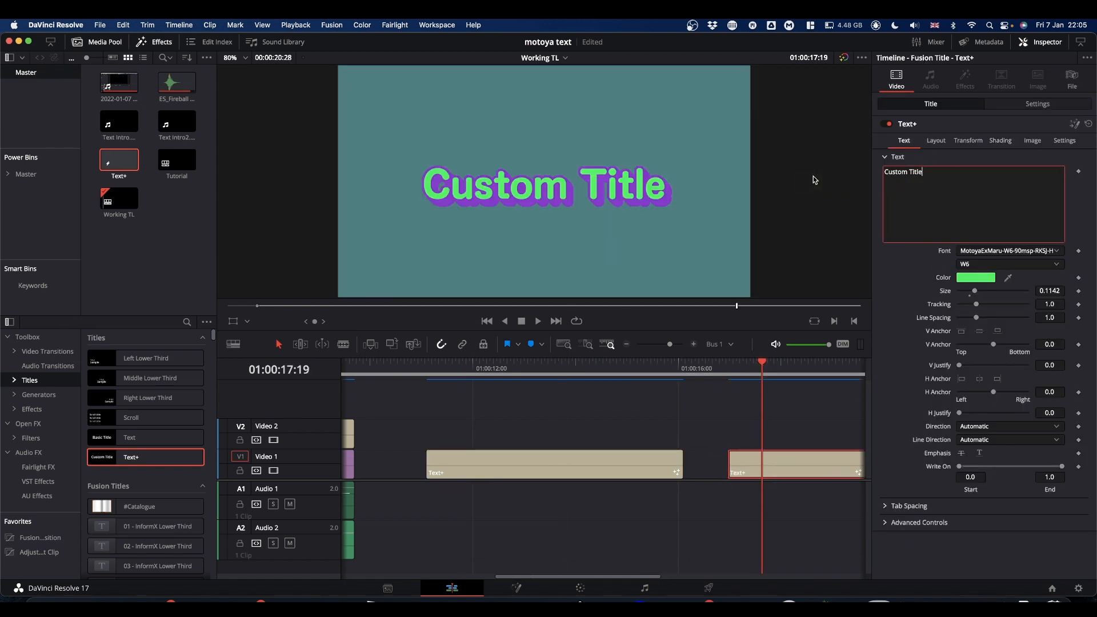
left_click_drag(926, 171, 856, 173)
type("So")
key("BackSpace")
type("imon")
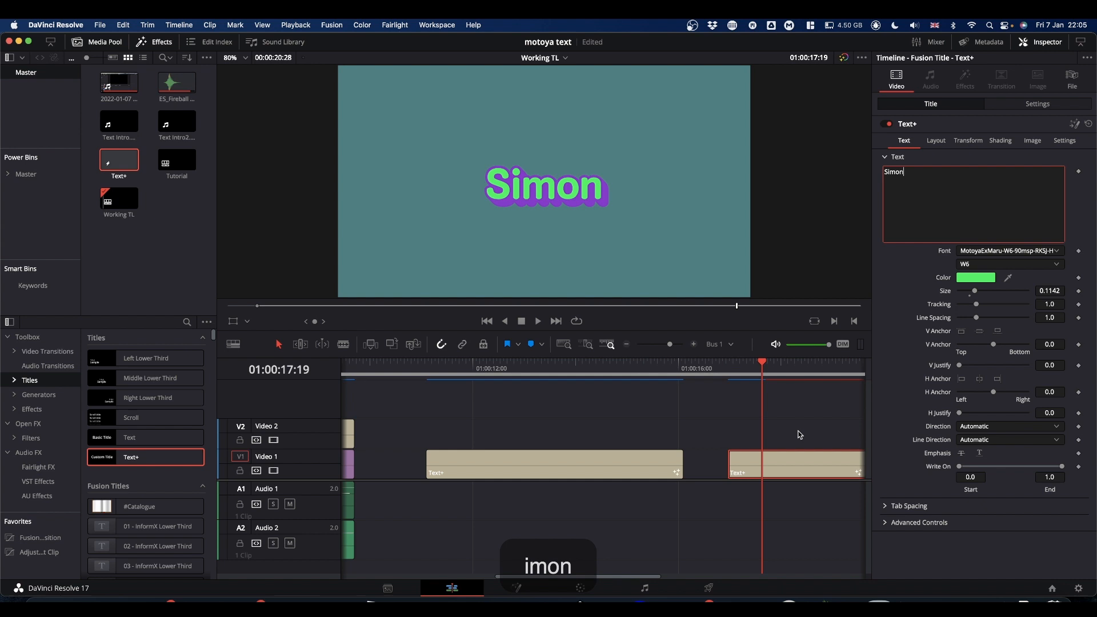
left_click(999, 141)
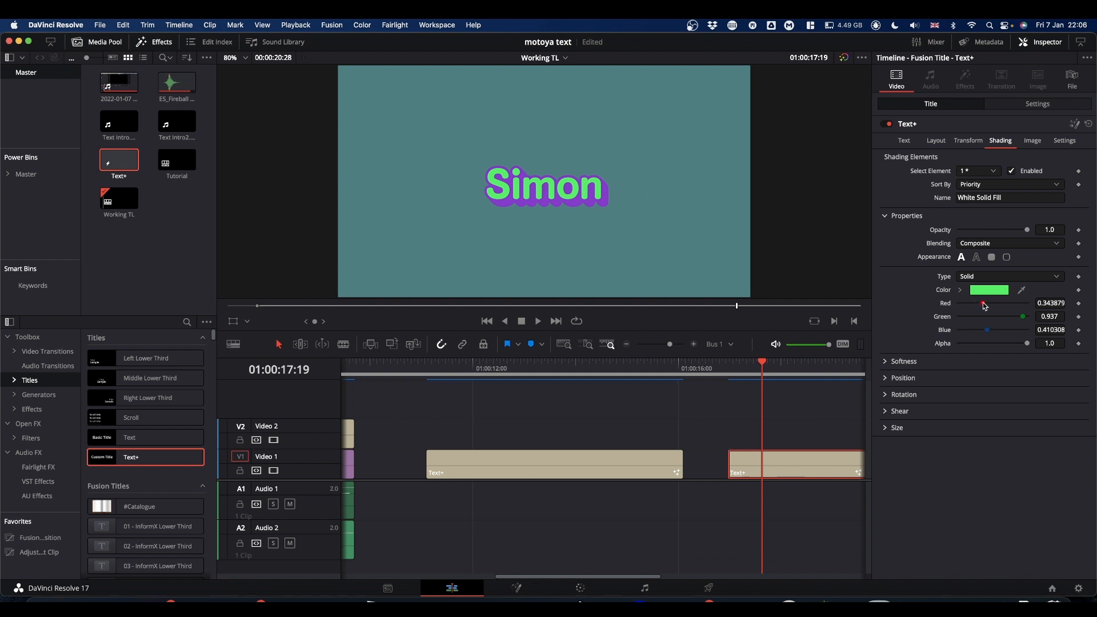
Make the fill yellow (Red 1.0), the Red Outline orange (Blue 0.071), and save with Cmd+S
left_click_drag(983, 304, 1034, 304)
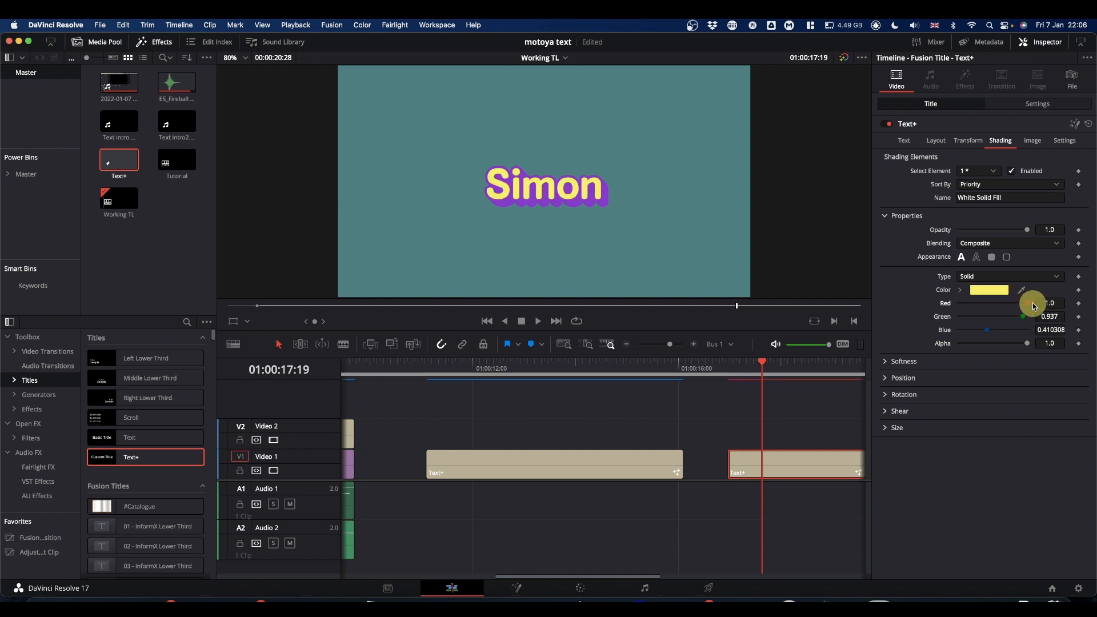
left_click(995, 171)
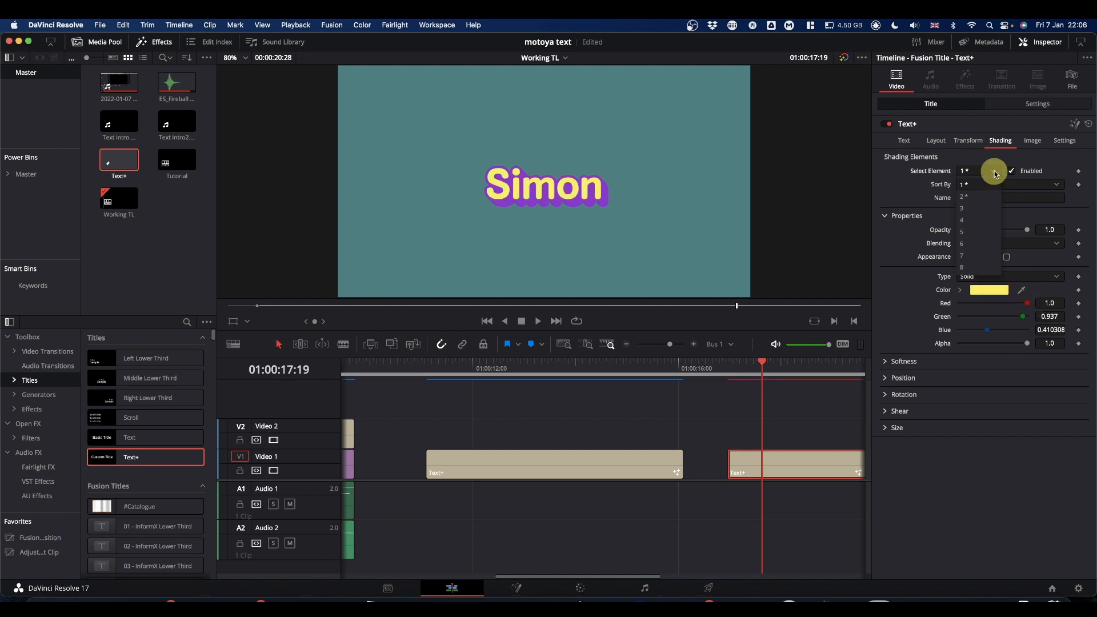
left_click(977, 195)
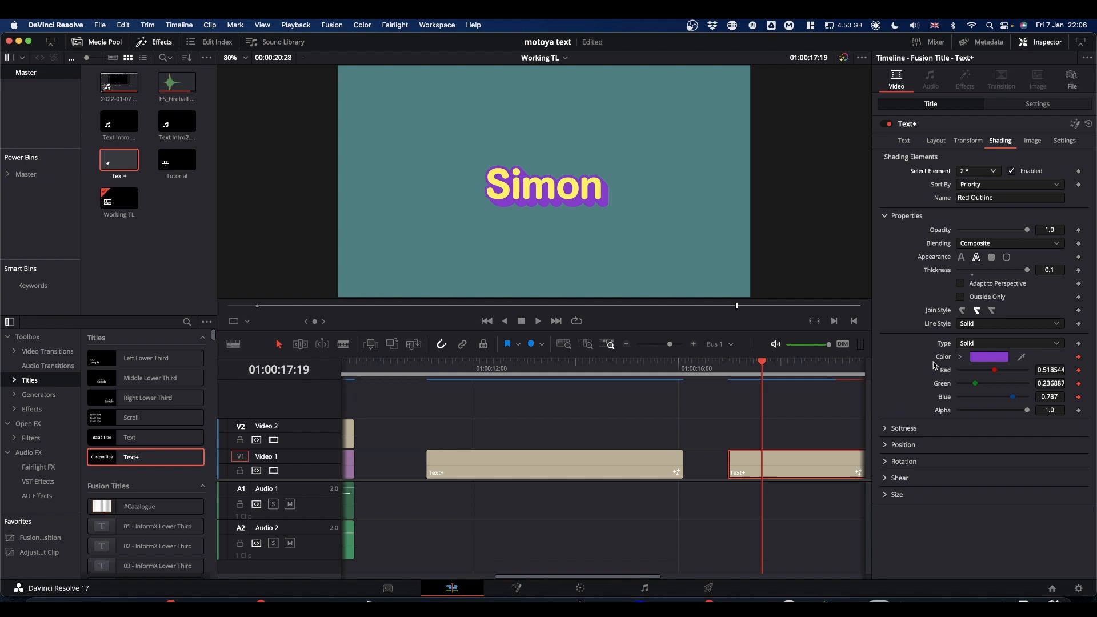
left_click_drag(1015, 397, 963, 397)
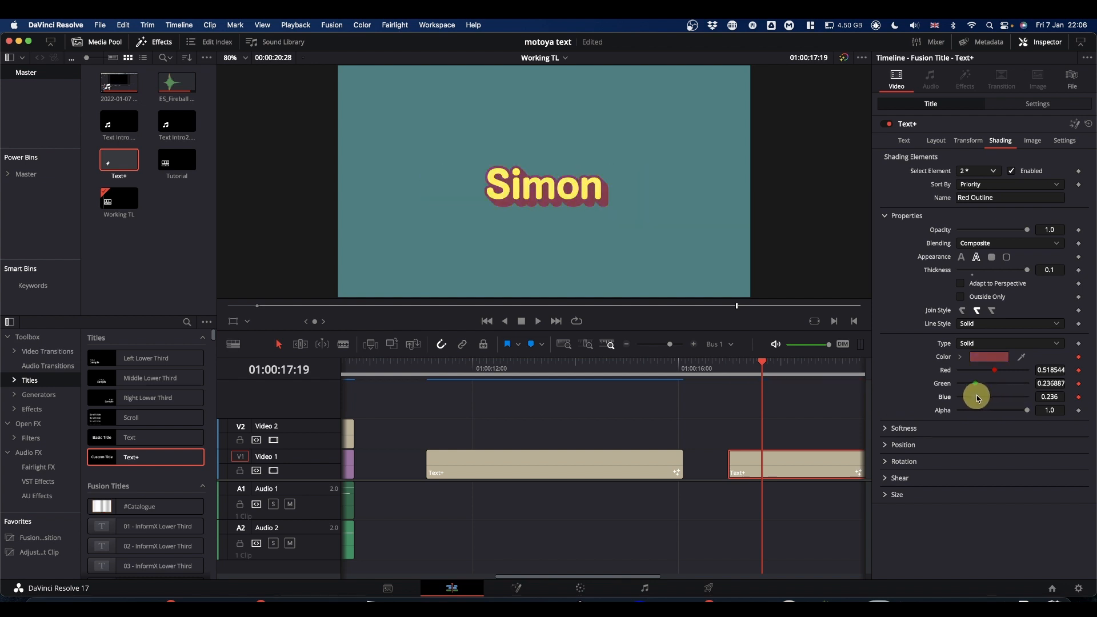
key("super+s")
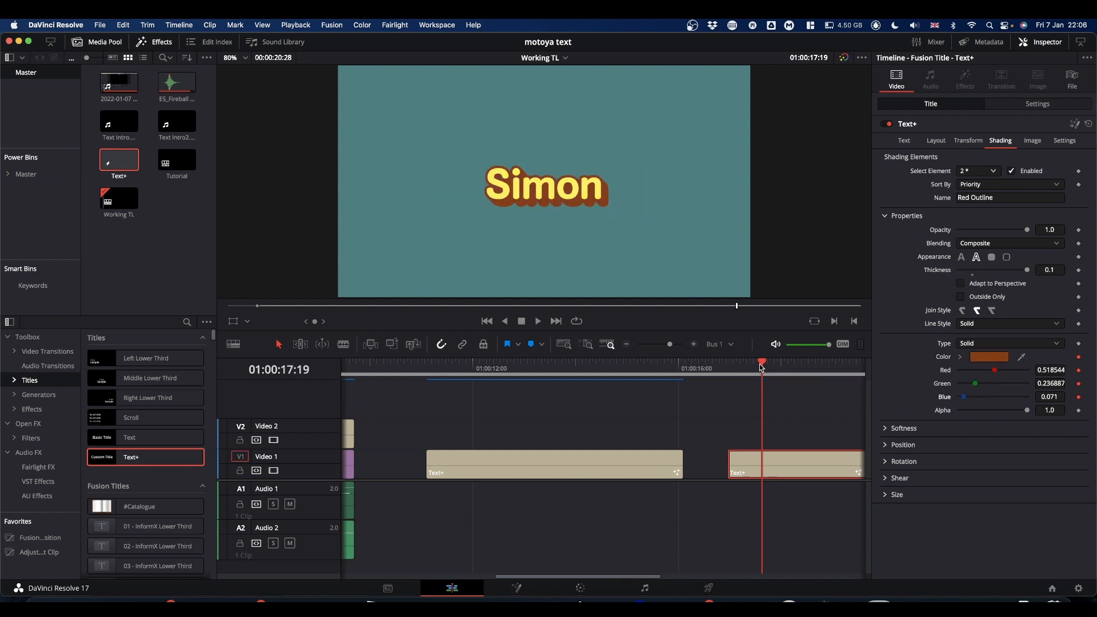
mouse_move(760, 367)
left_mouse_down()
mouse_move(810, 382)
mouse_move(750, 382)
left_mouse_up()
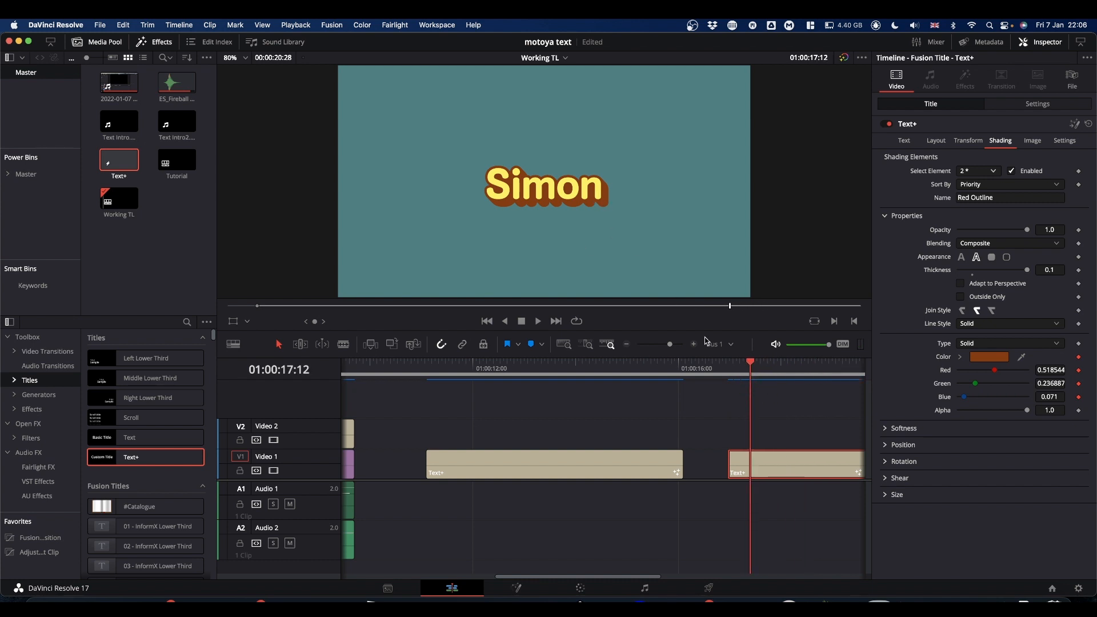
left_click(517, 588)
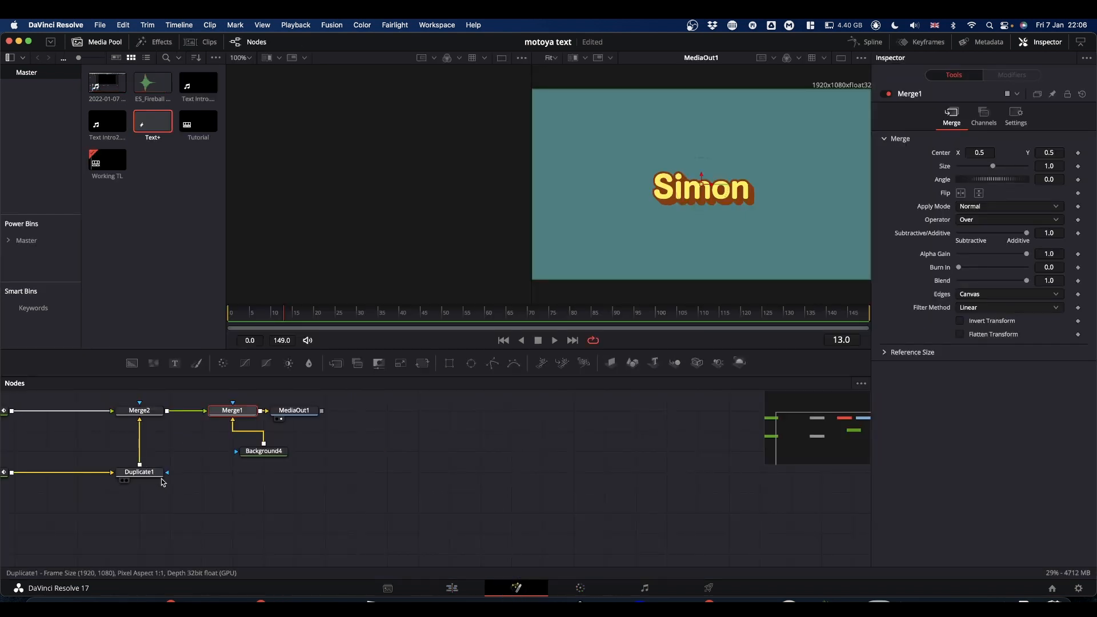
left_click(143, 473)
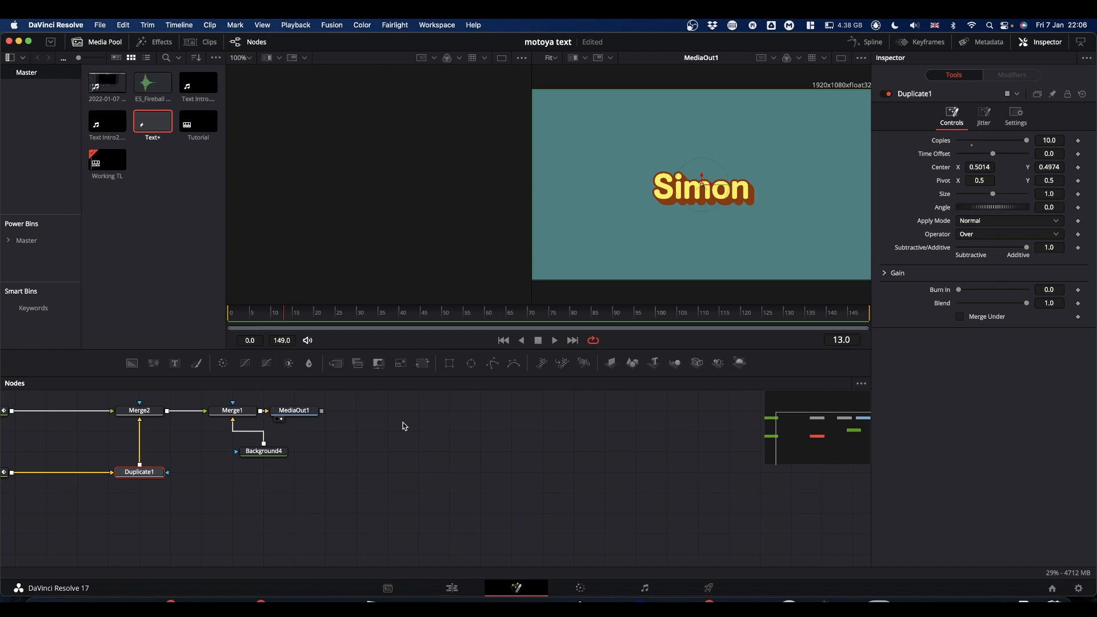
left_click(452, 588)
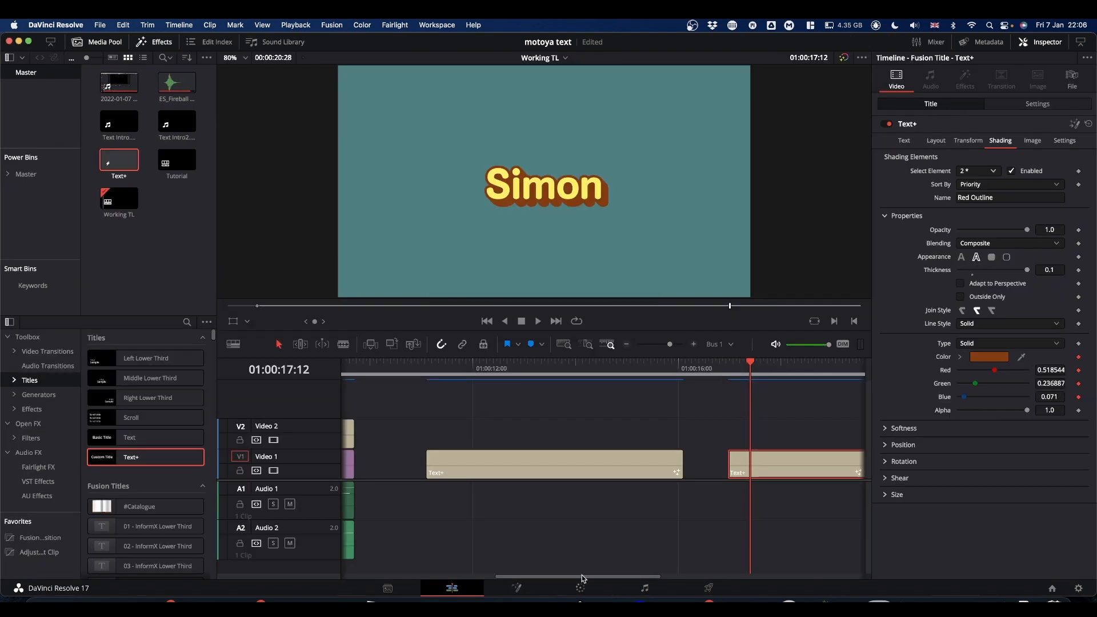
left_click_drag(583, 580, 377, 576)
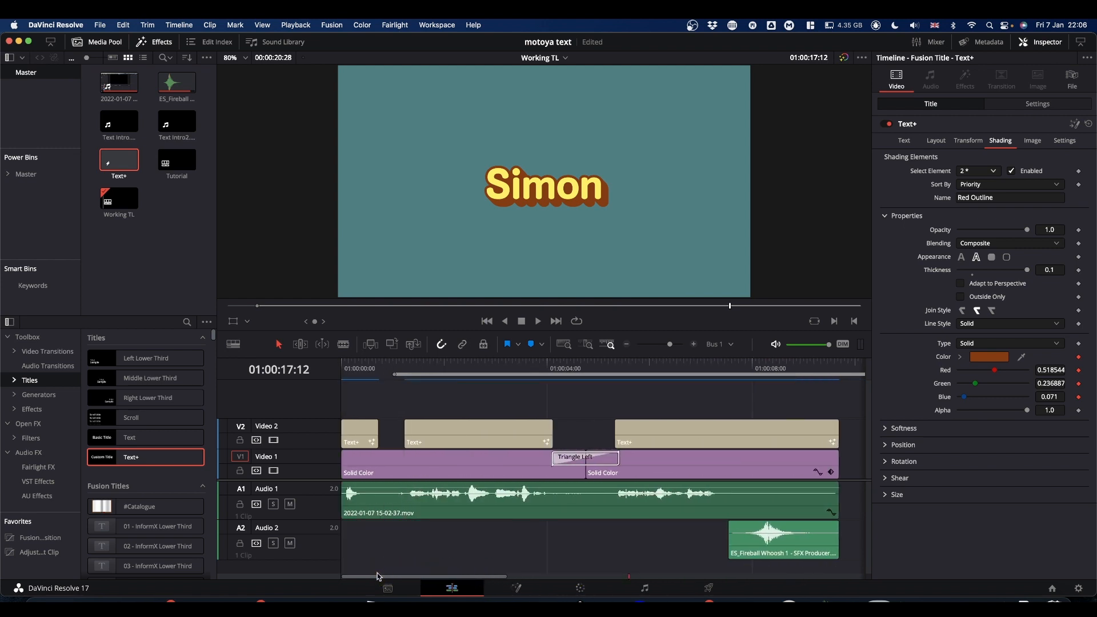